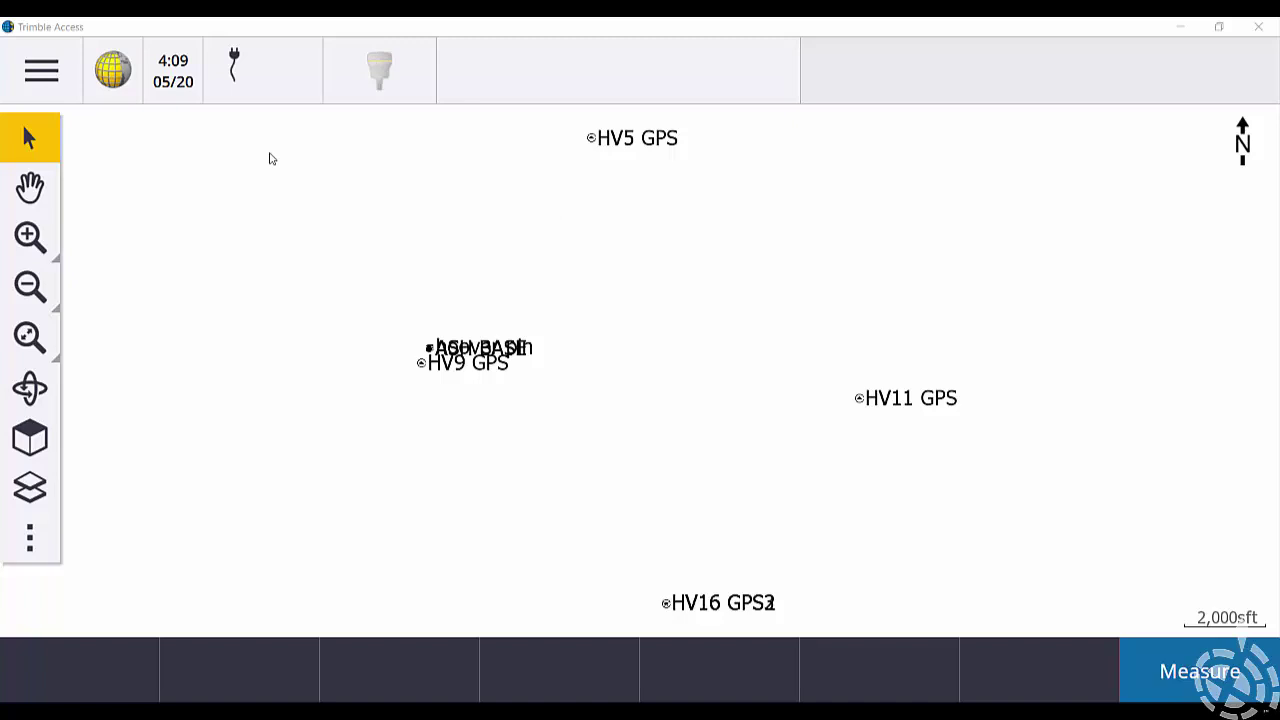
Check the Trimble Access version and licence details, highlighting the version number
click(50, 78)
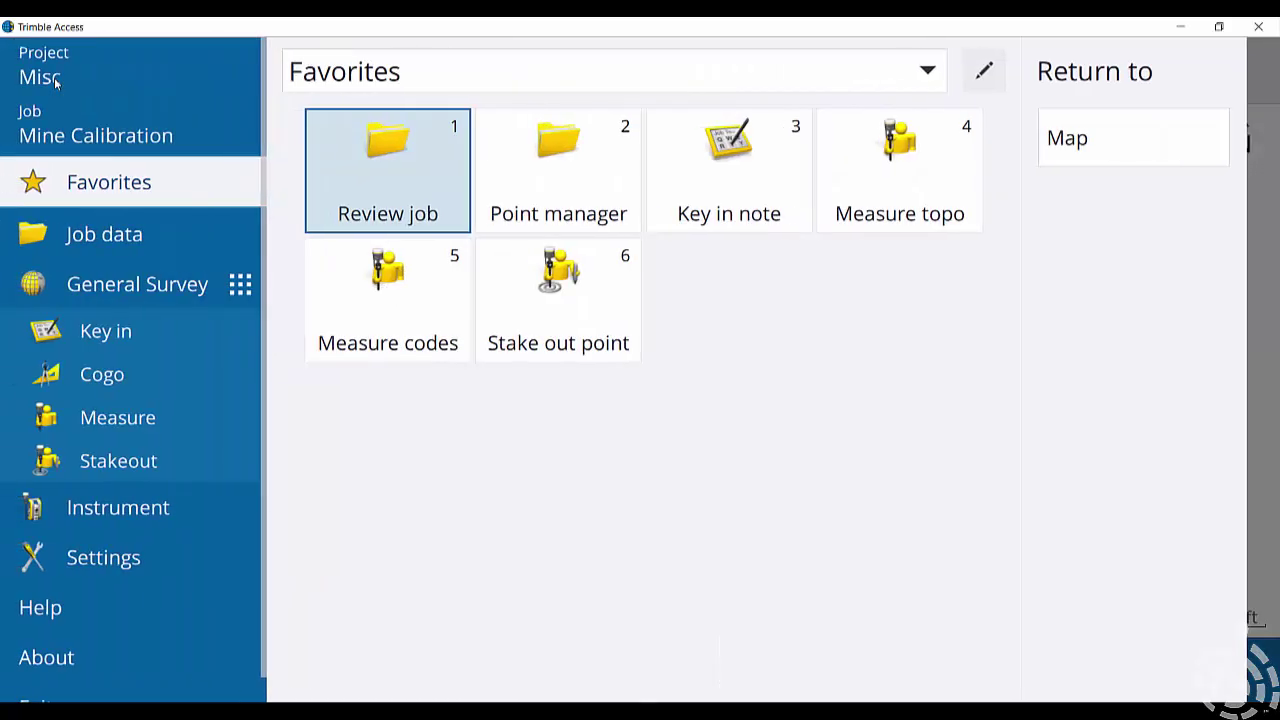
click(74, 659)
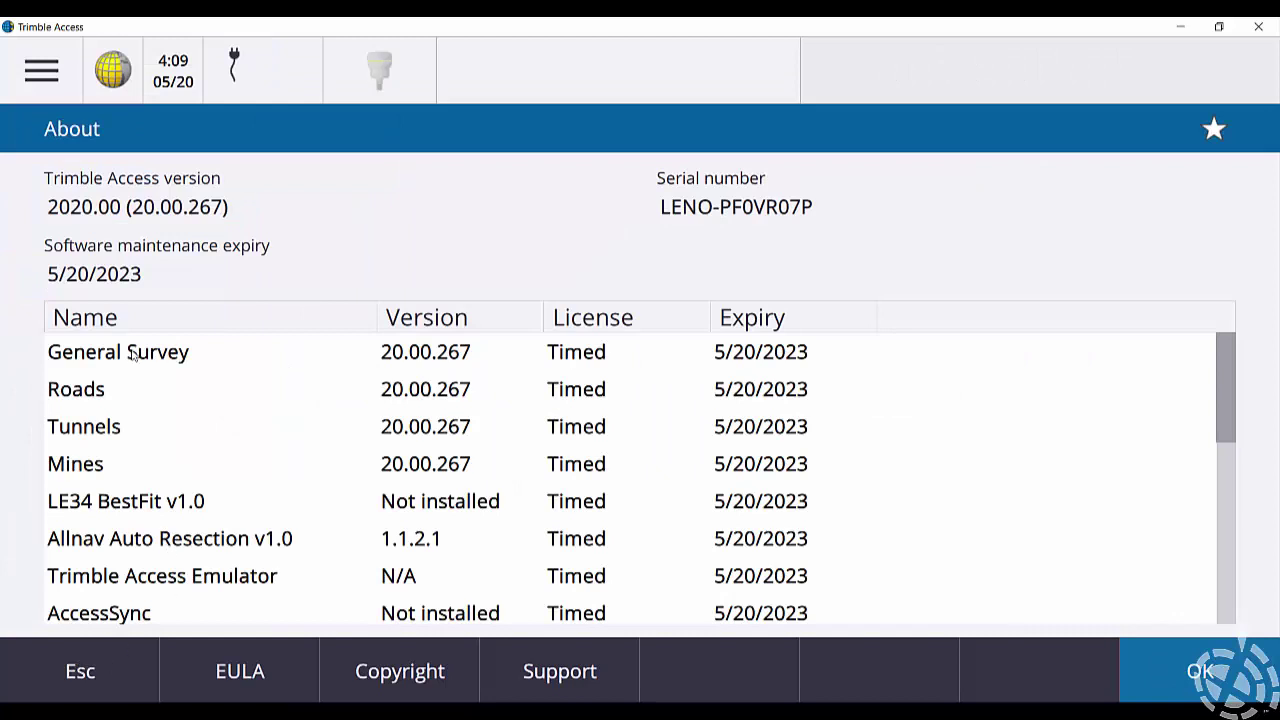
drag(47, 207, 121, 211)
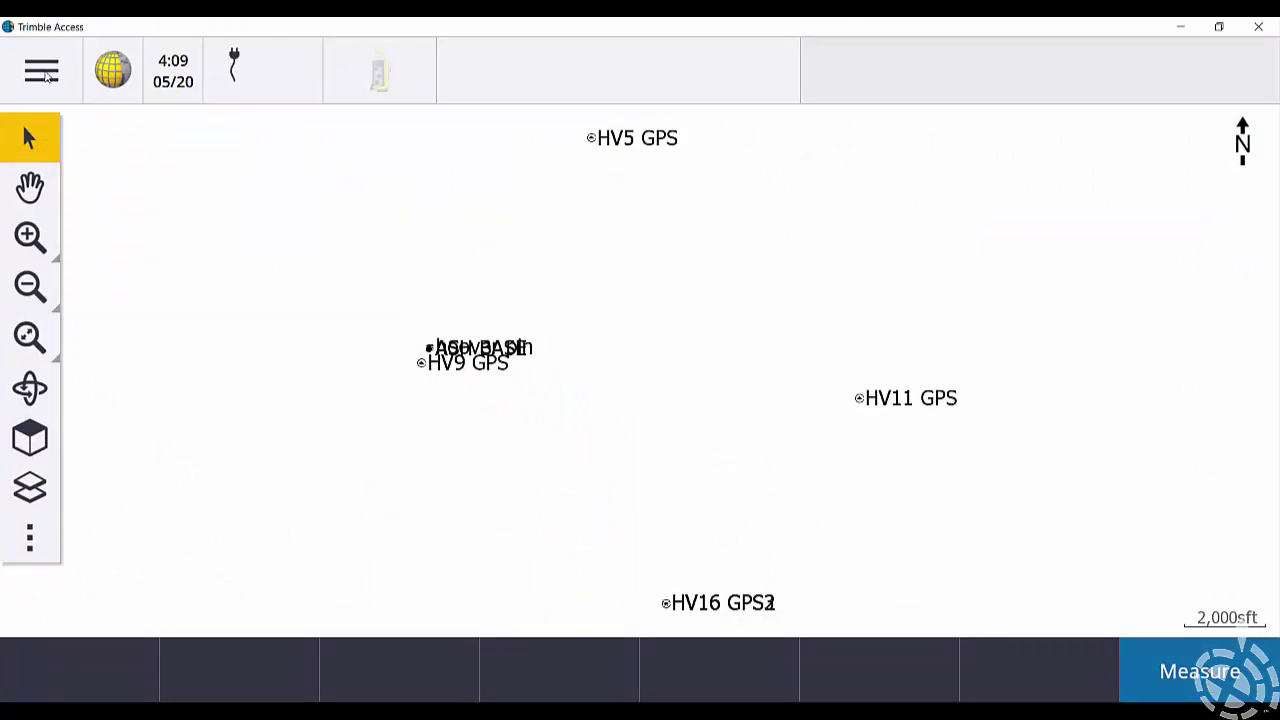
Inspect the Mine Calibration job's coordinate system horizontal adjustment values without changing anything
click(45, 78)
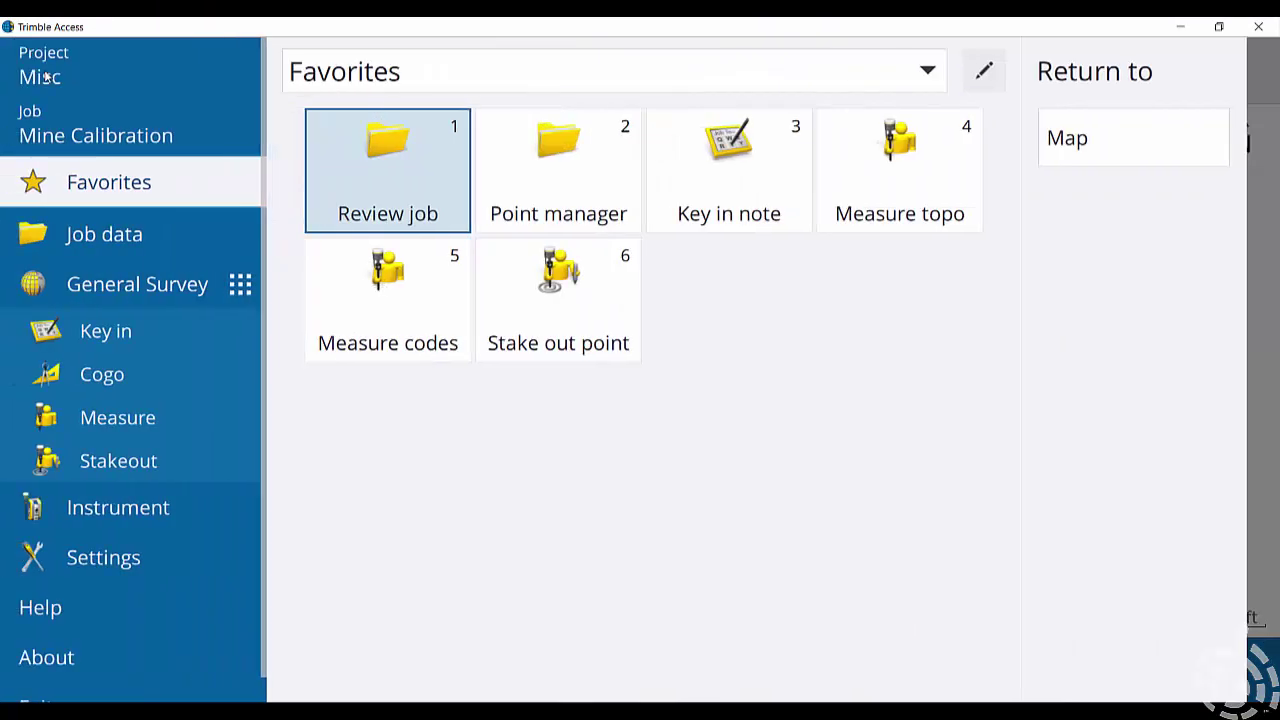
click(52, 133)
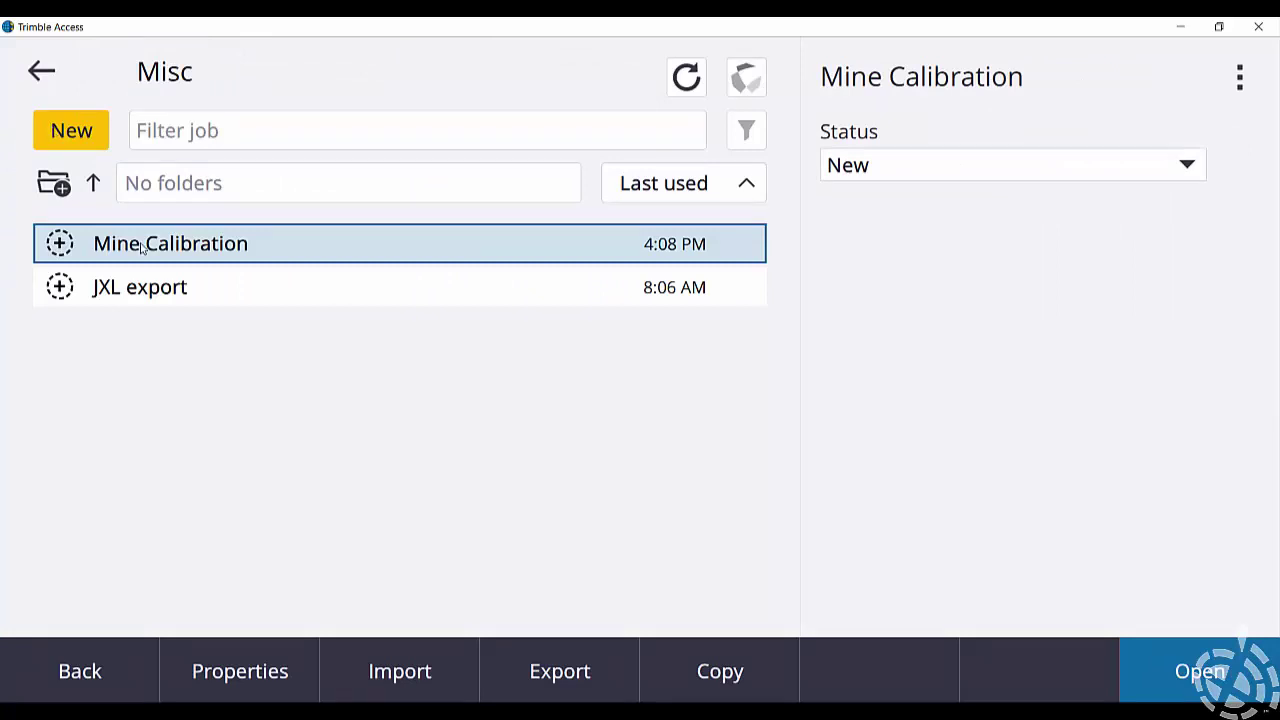
click(240, 671)
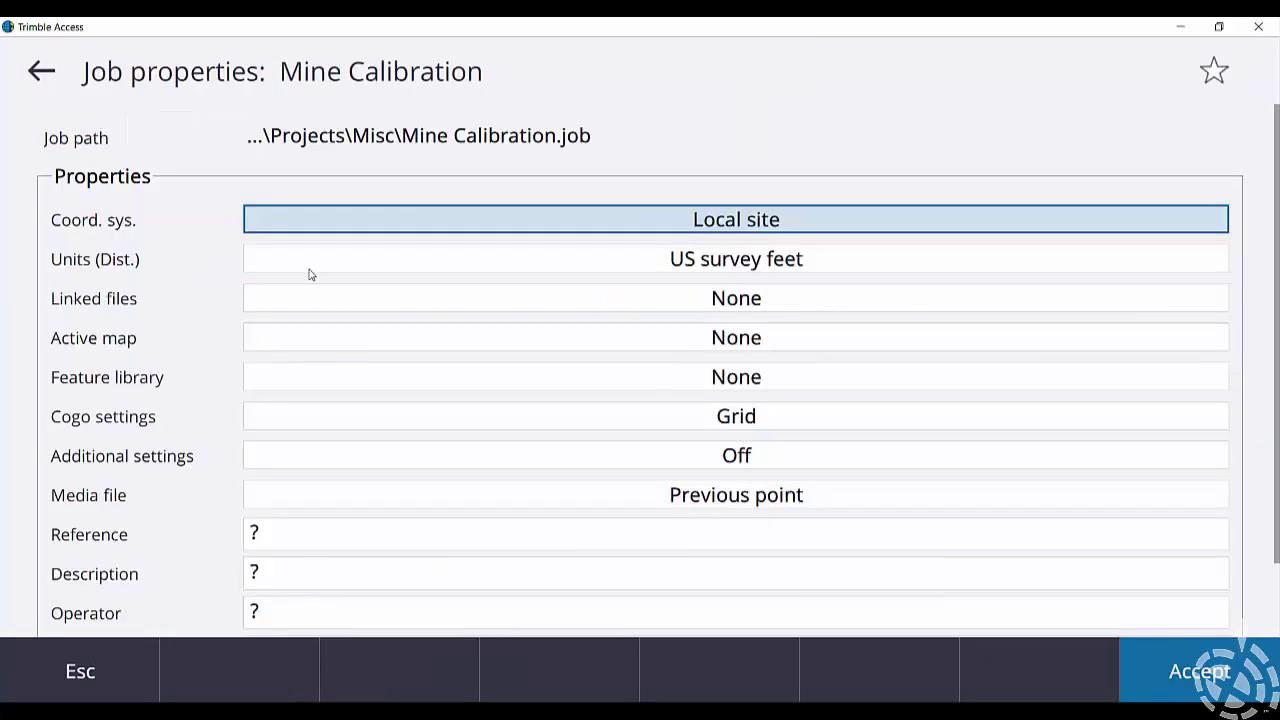
click(335, 227)
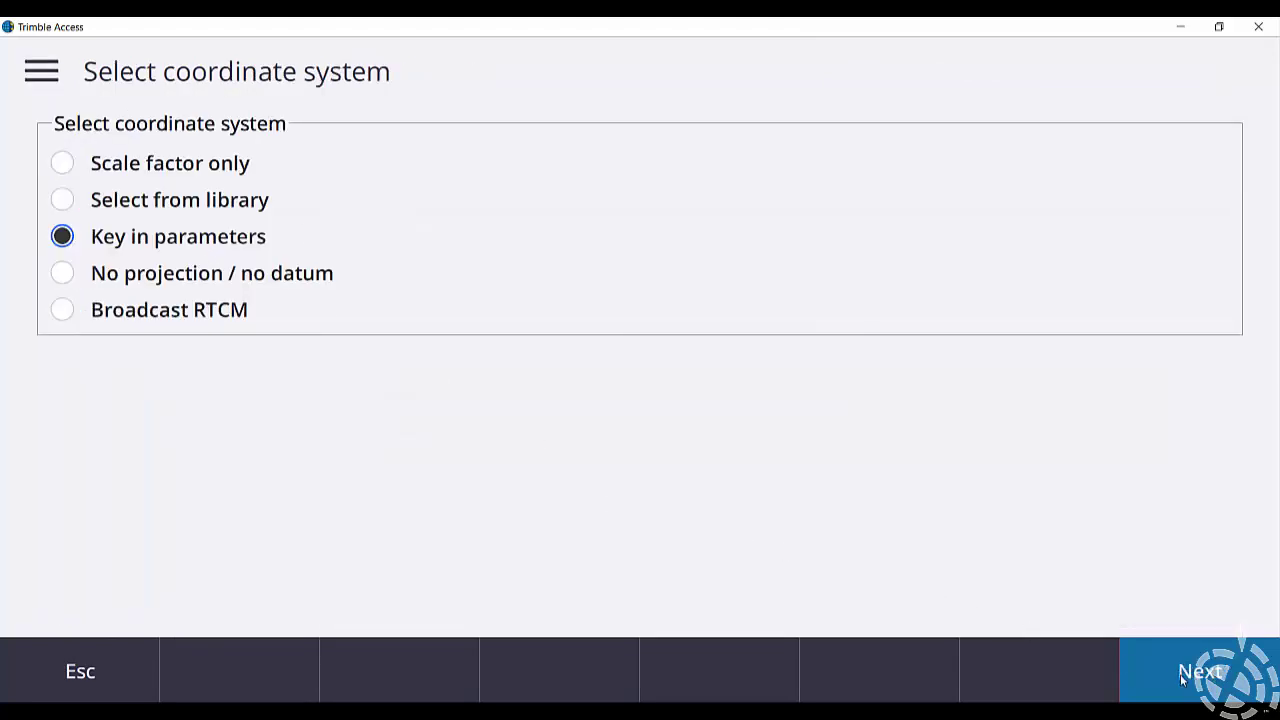
click(1179, 674)
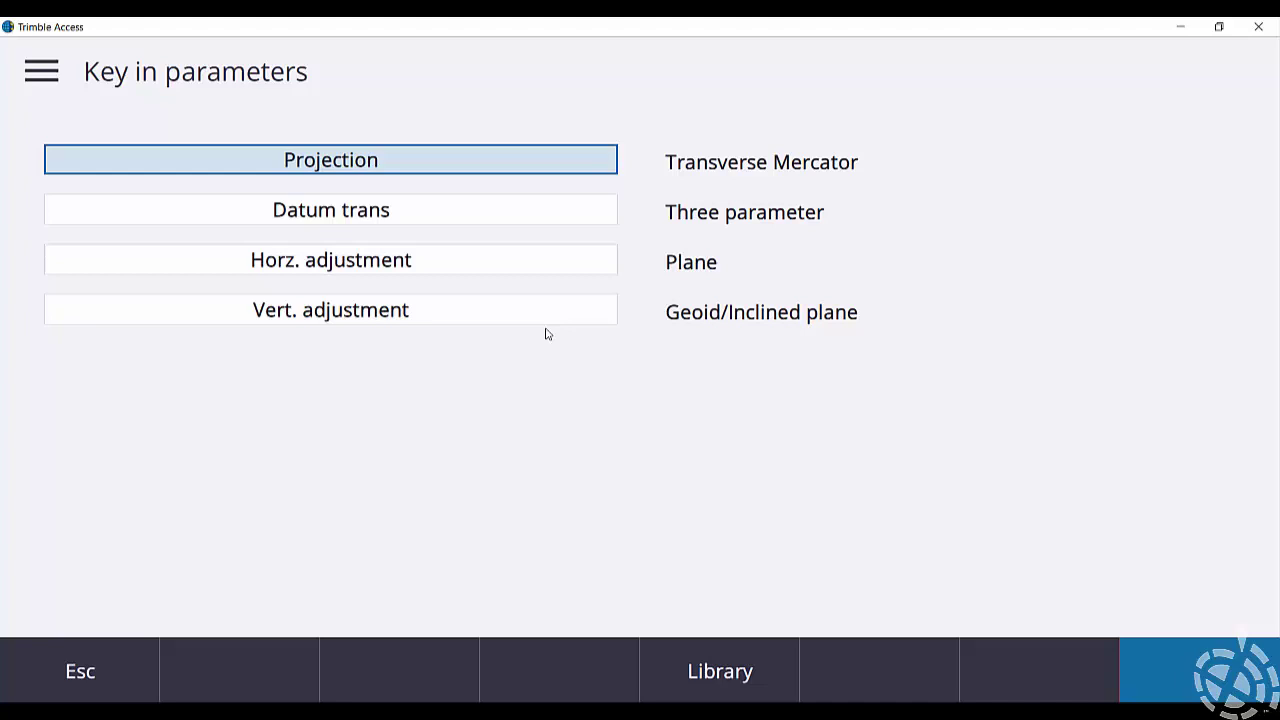
key(Down)
key(Down)
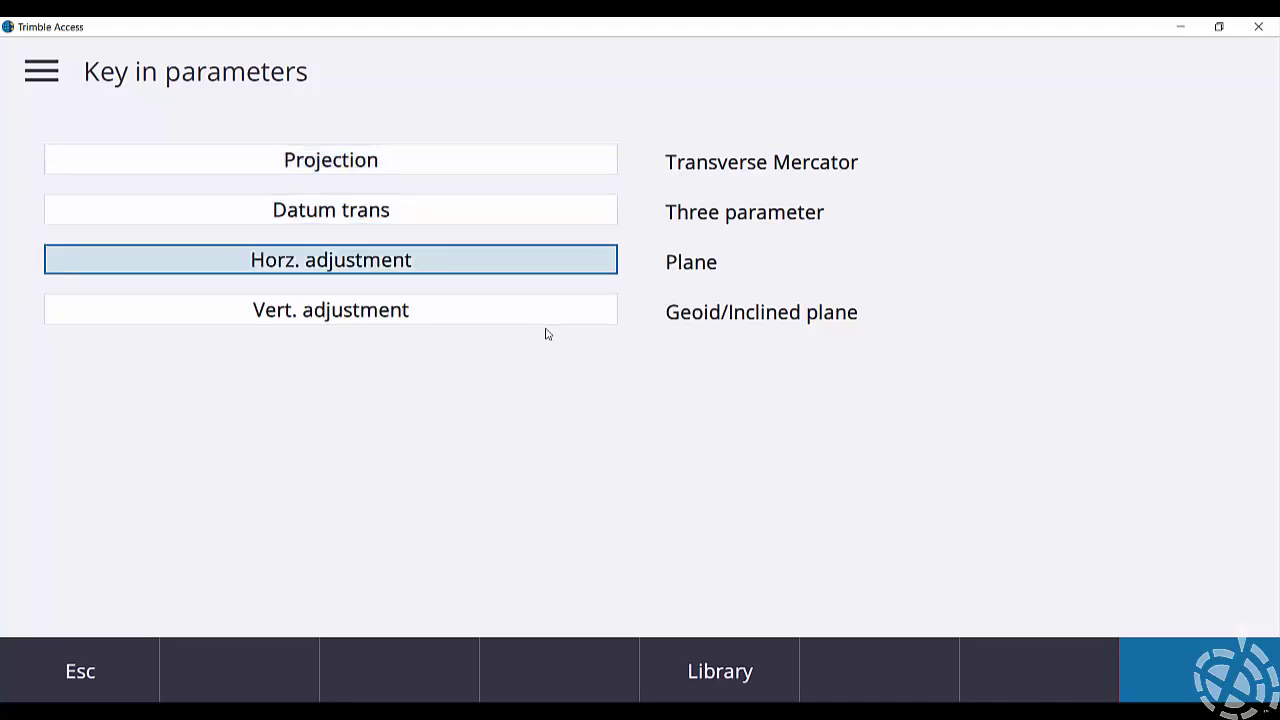
click(485, 267)
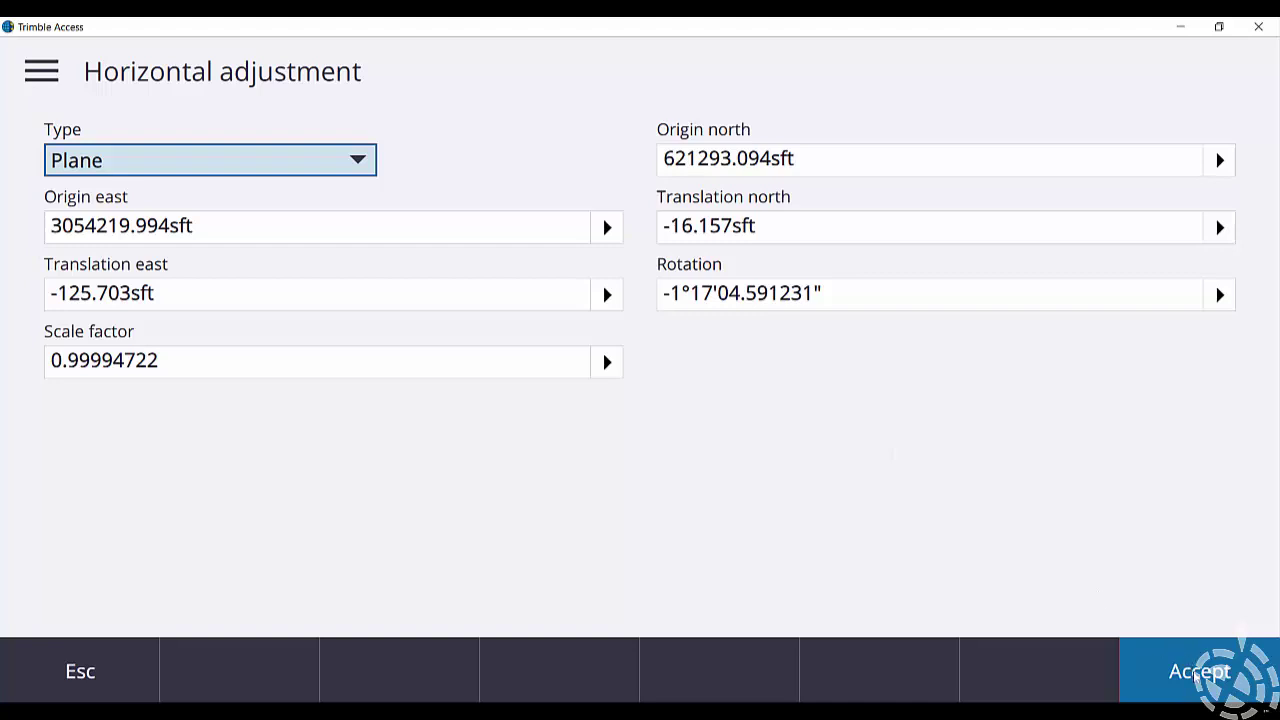
click(1196, 676)
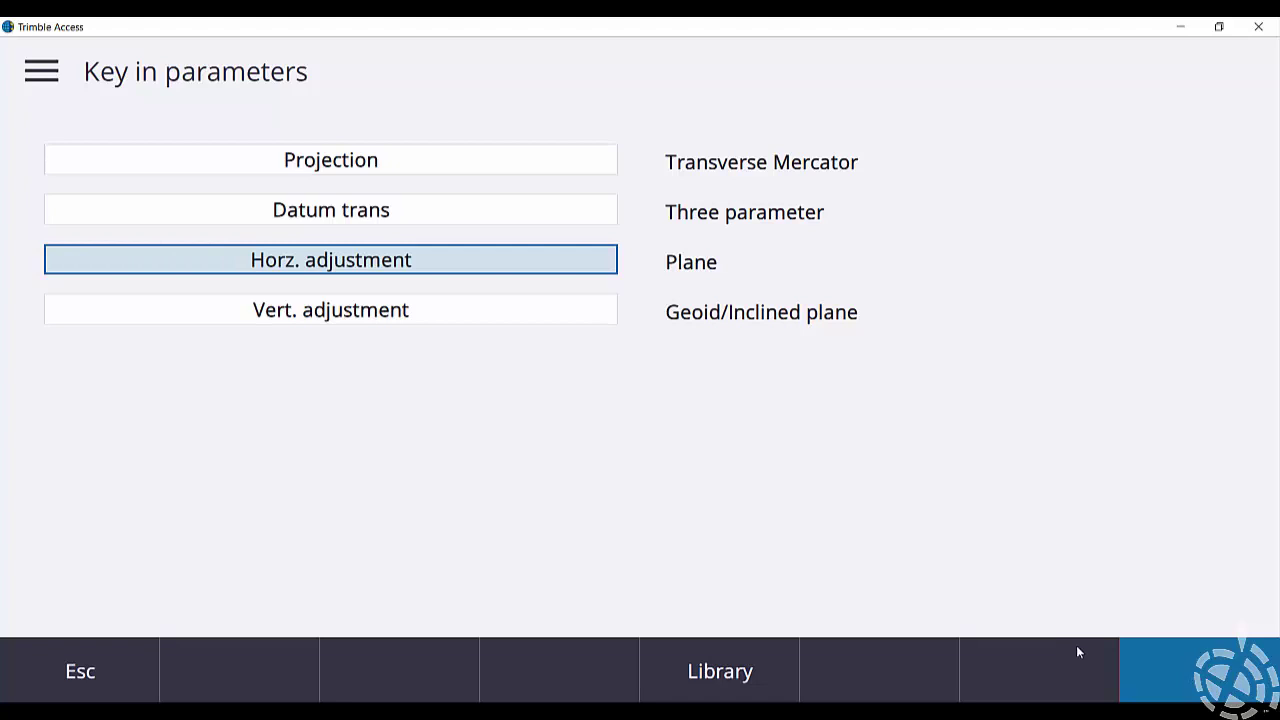
click(133, 673)
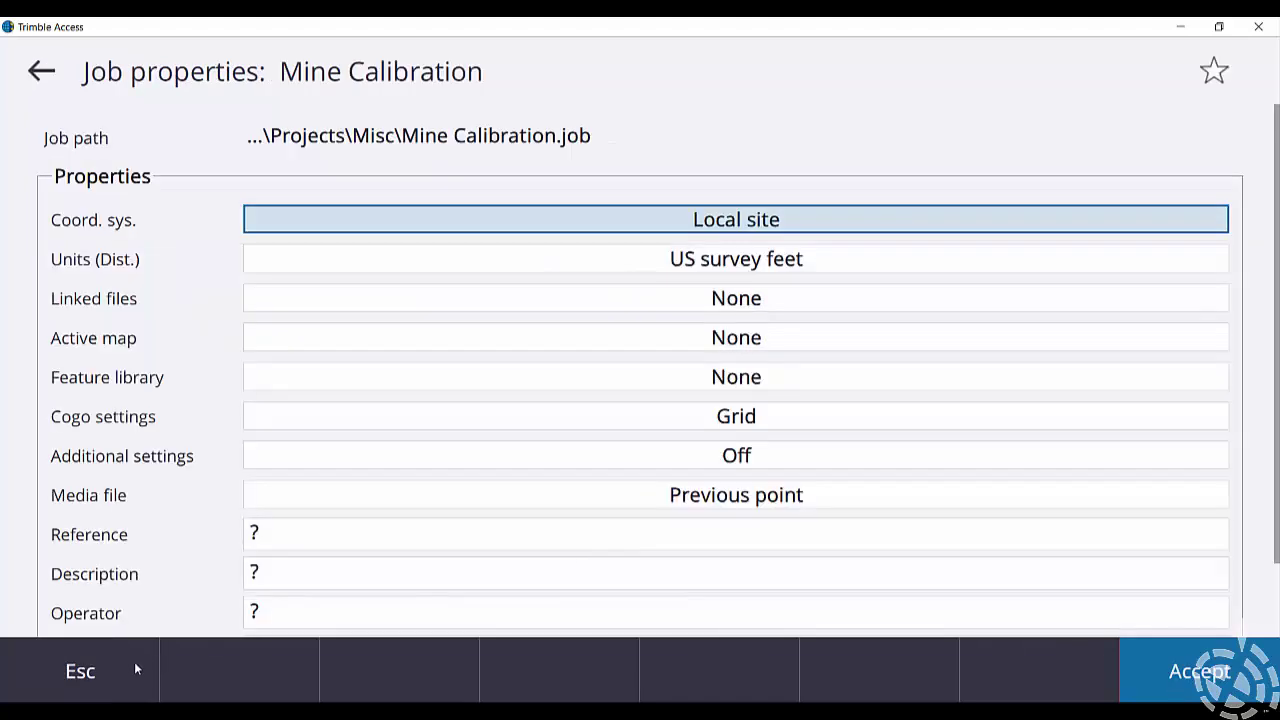
click(98, 674)
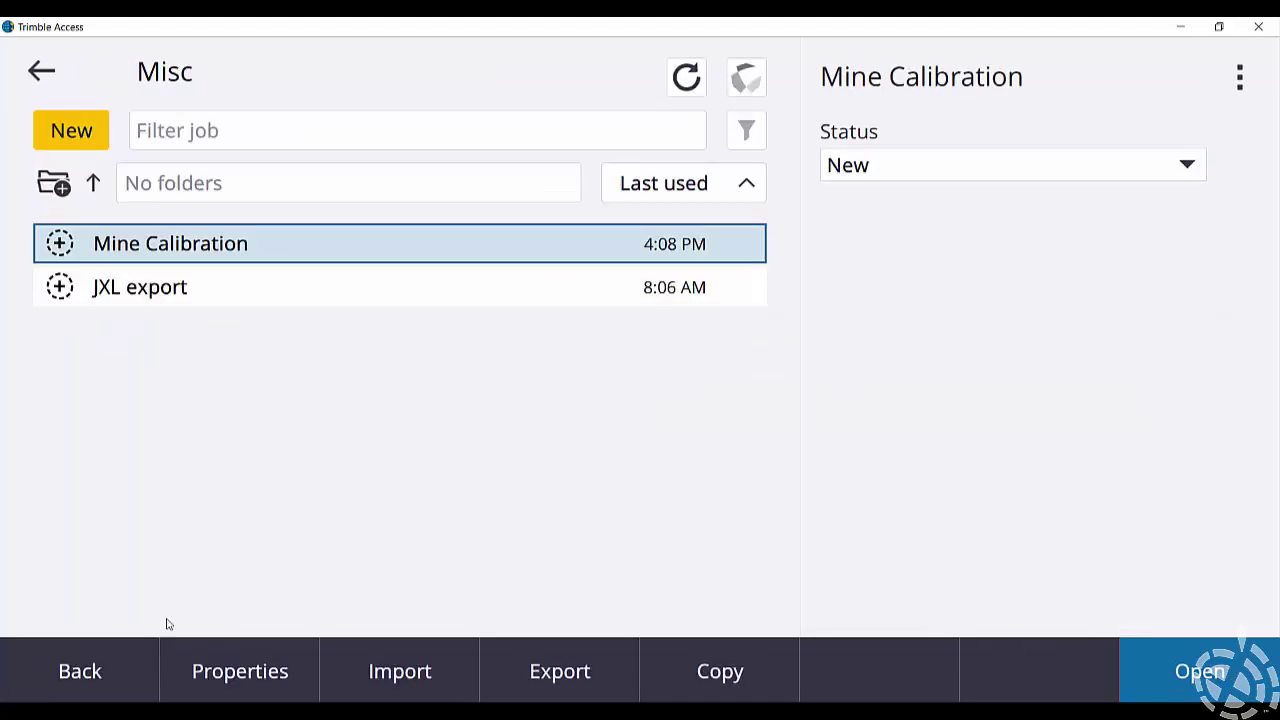
click(117, 672)
Exit Trimble Access and confirm the shutdown
click(42, 72)
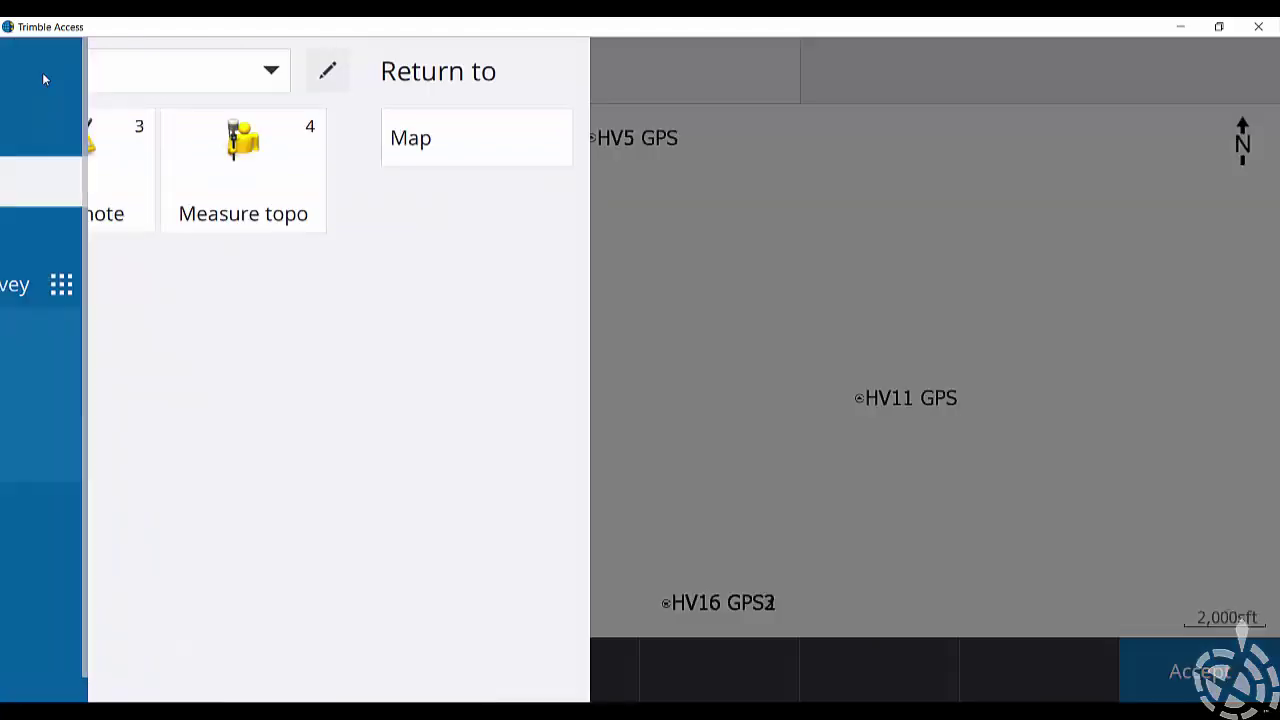
scroll(84, 646, down, 1)
click(55, 680)
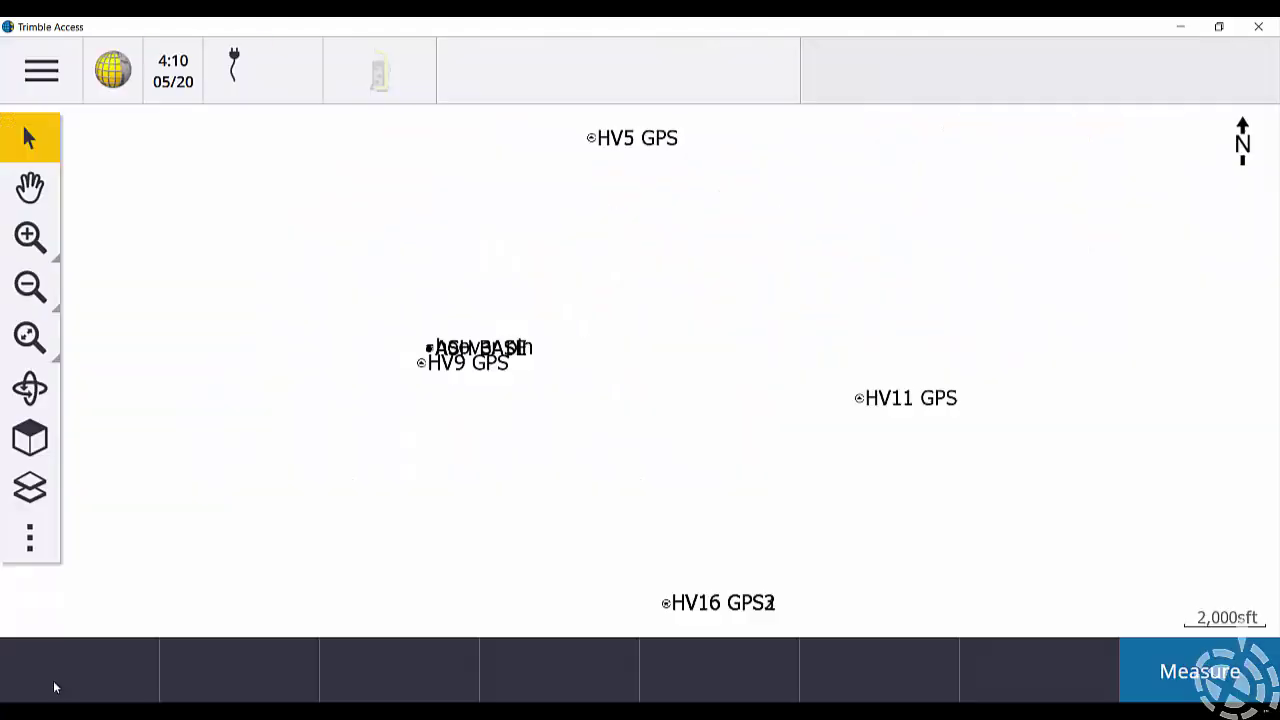
click(425, 440)
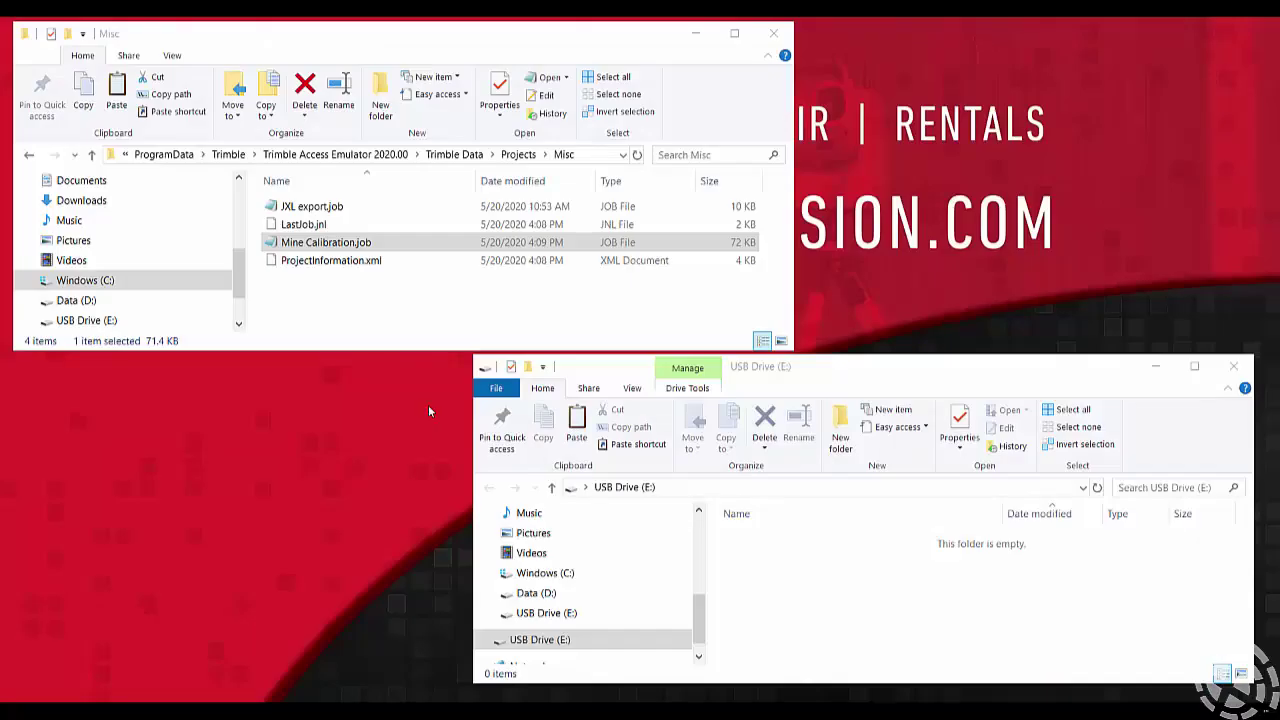
Copy Mine Calibration.job from the Misc folder and paste it onto the USB drive
click(337, 244)
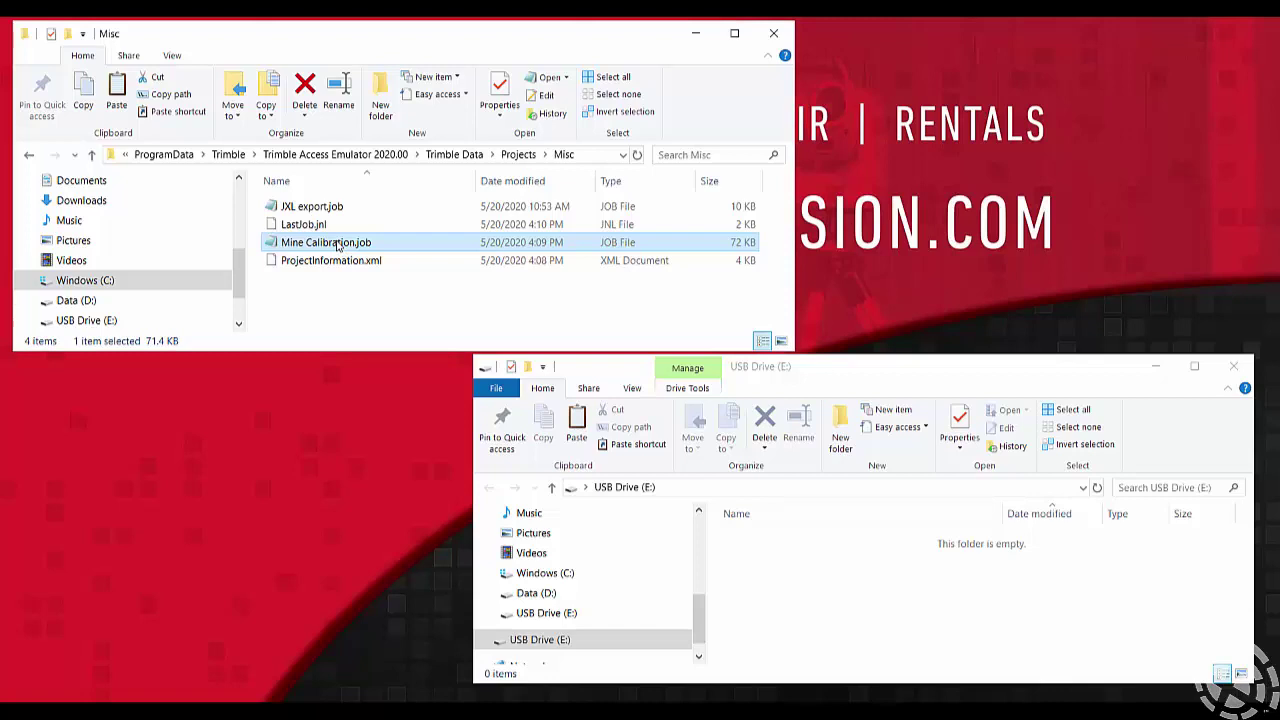
right_click(337, 246)
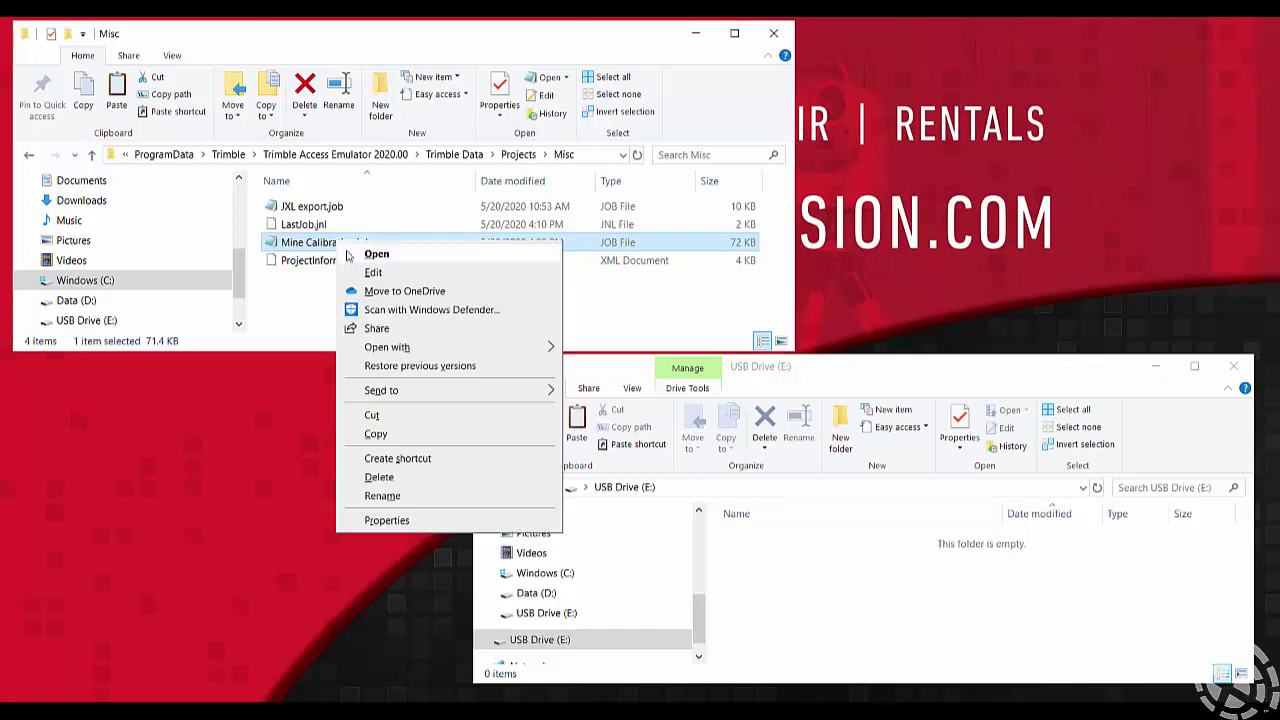
click(372, 432)
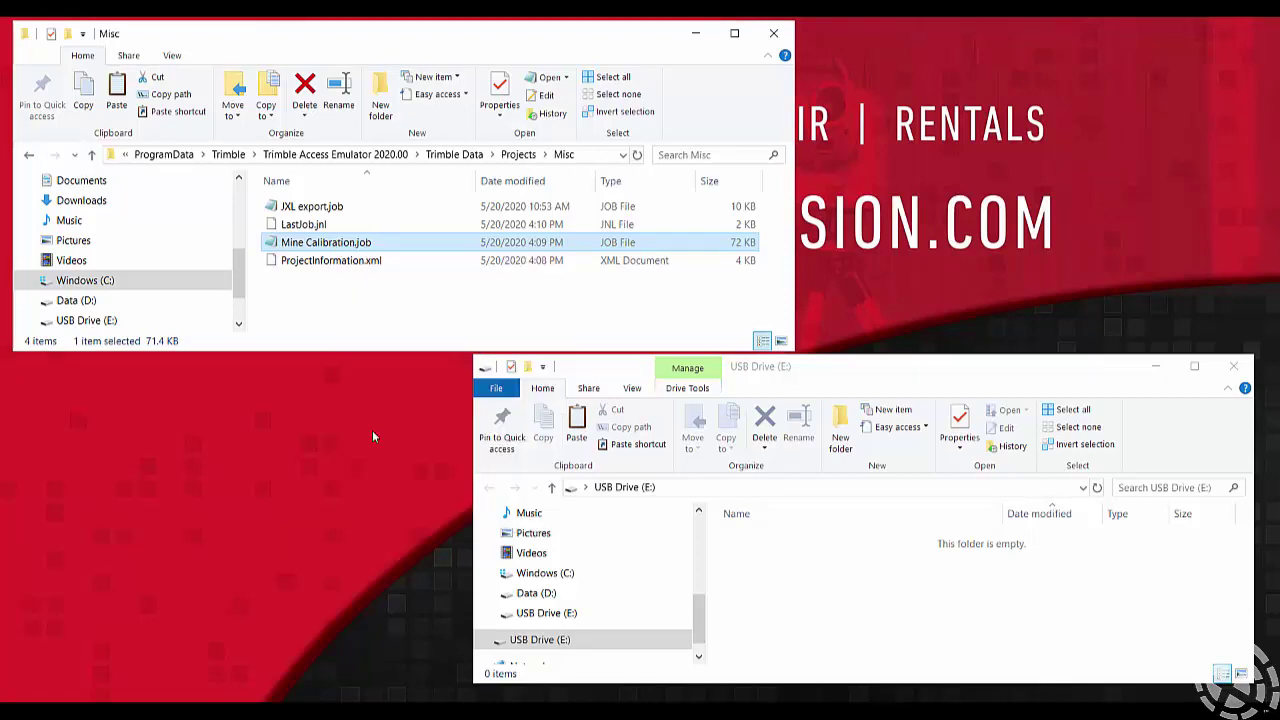
click(832, 591)
right_click(795, 572)
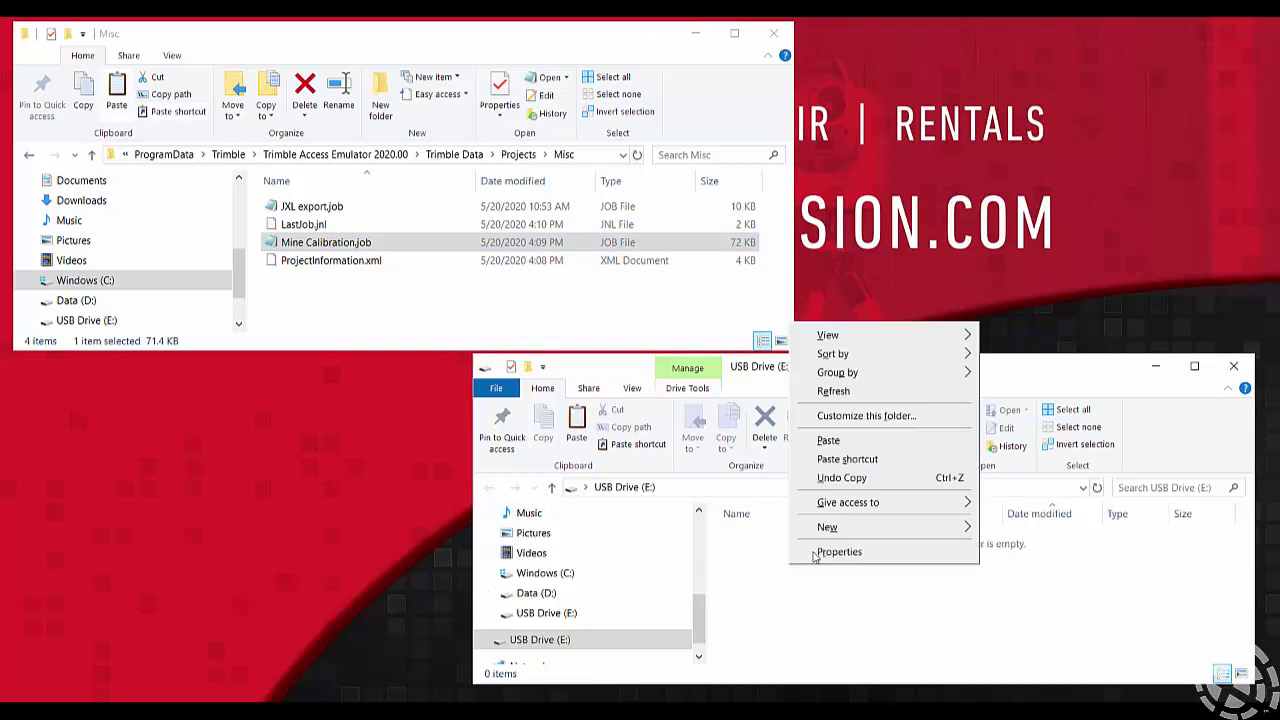
click(829, 445)
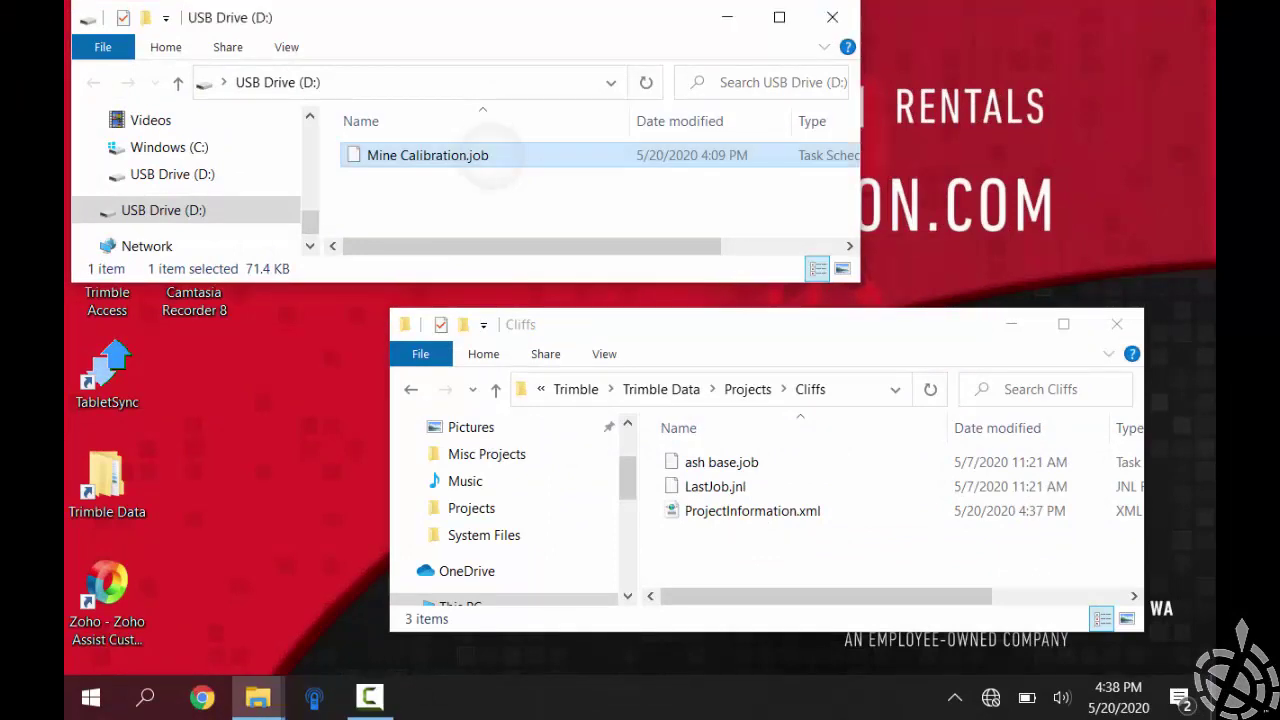
Paste the USB drive's Mine Calibration.job into the Cliffs folder and minimize the USB window
right_click(490, 155)
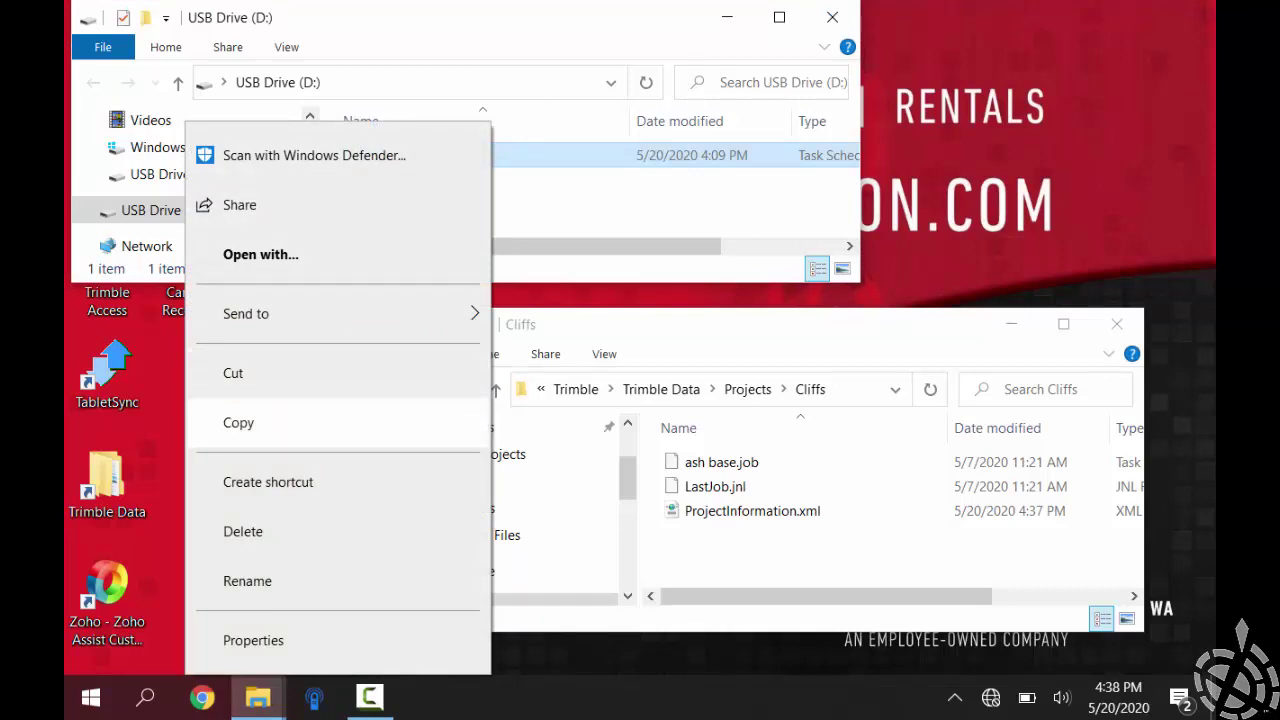
click(250, 422)
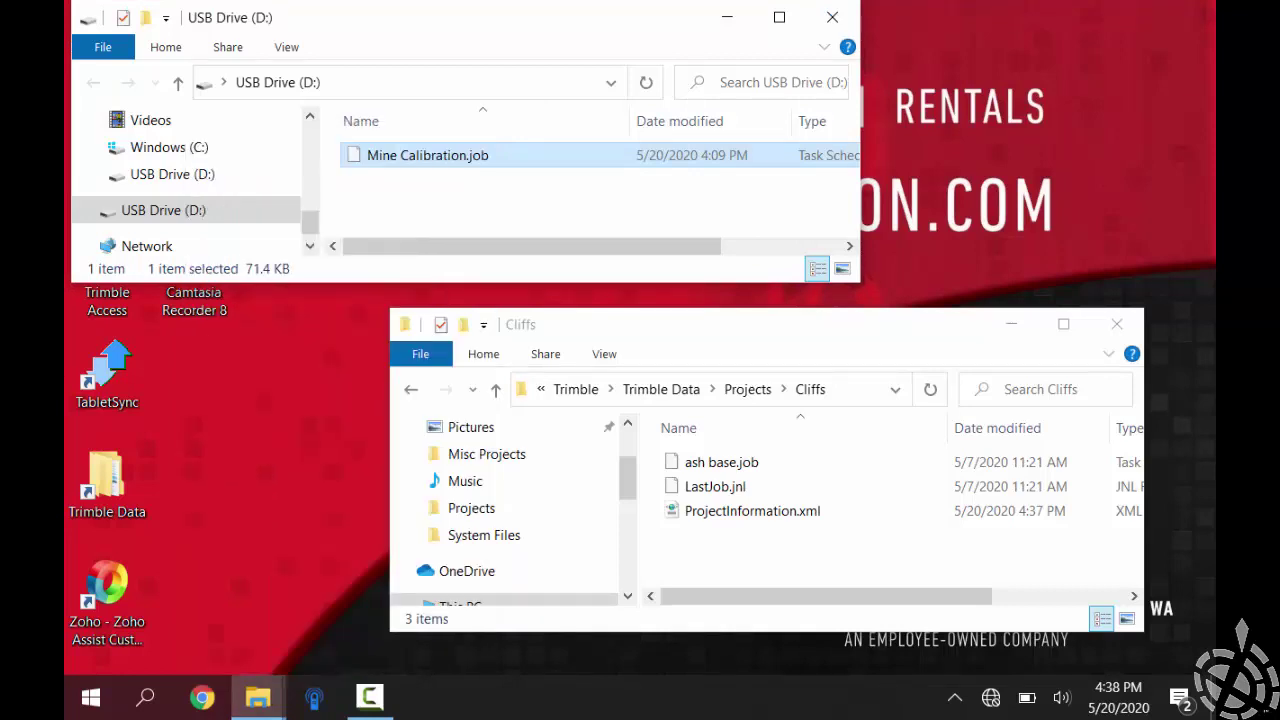
right_click(778, 556)
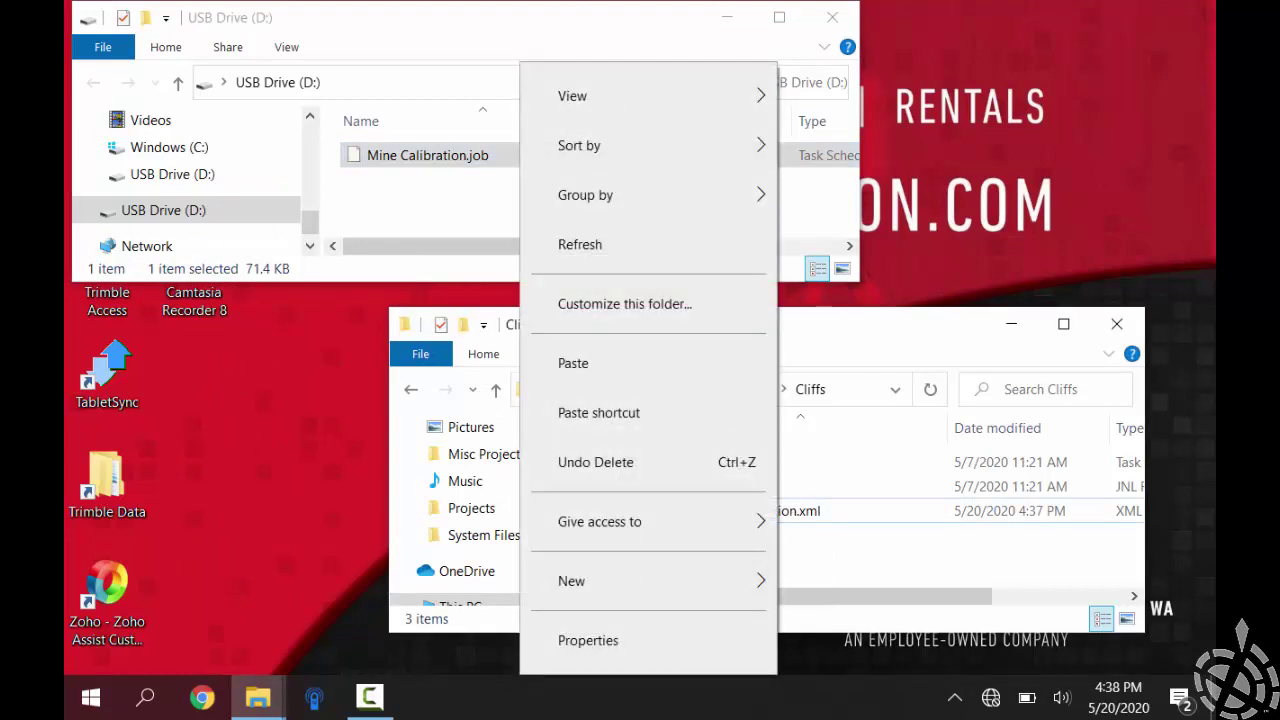
click(590, 363)
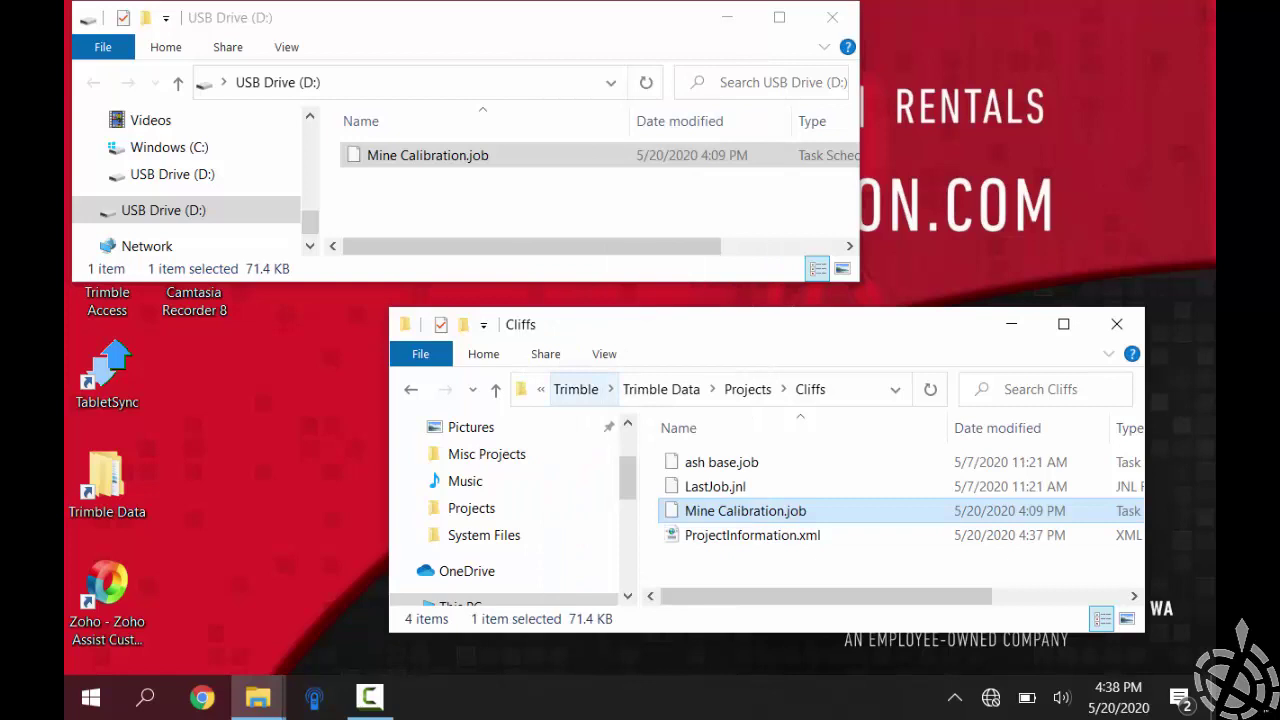
click(727, 17)
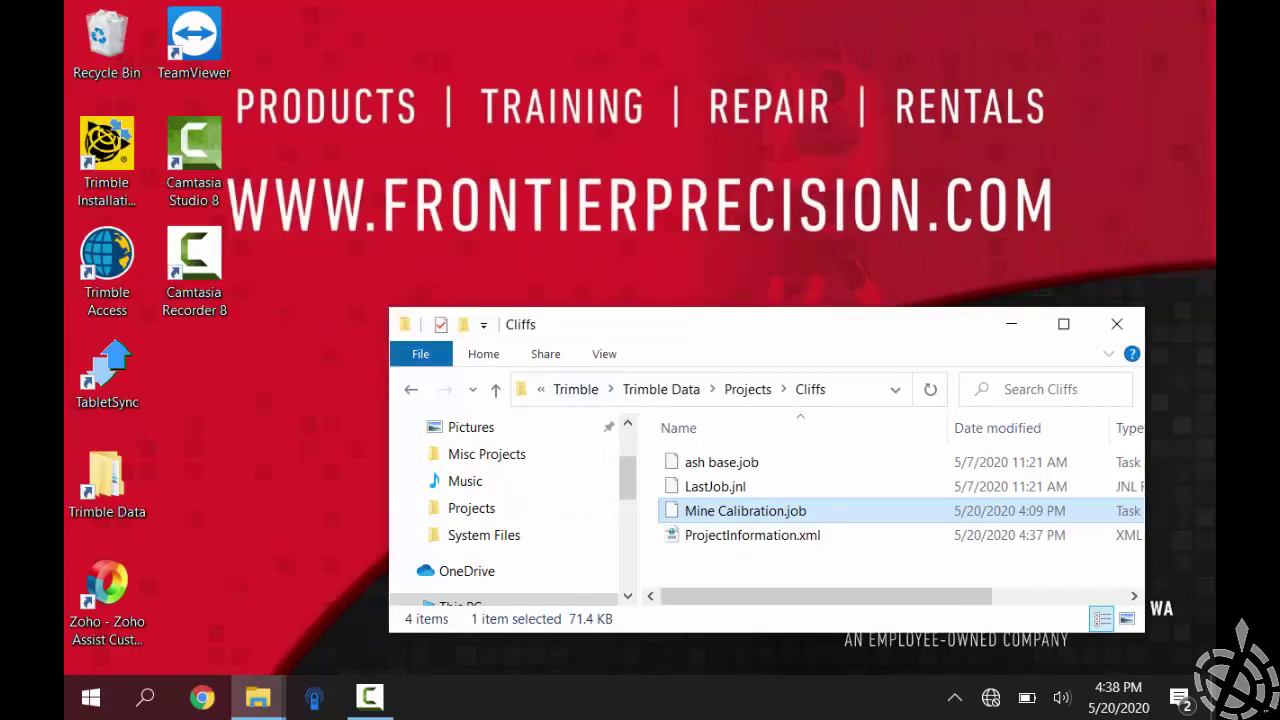
Launch Trimble Access and go to the Templates list under Settings
double_click(107, 265)
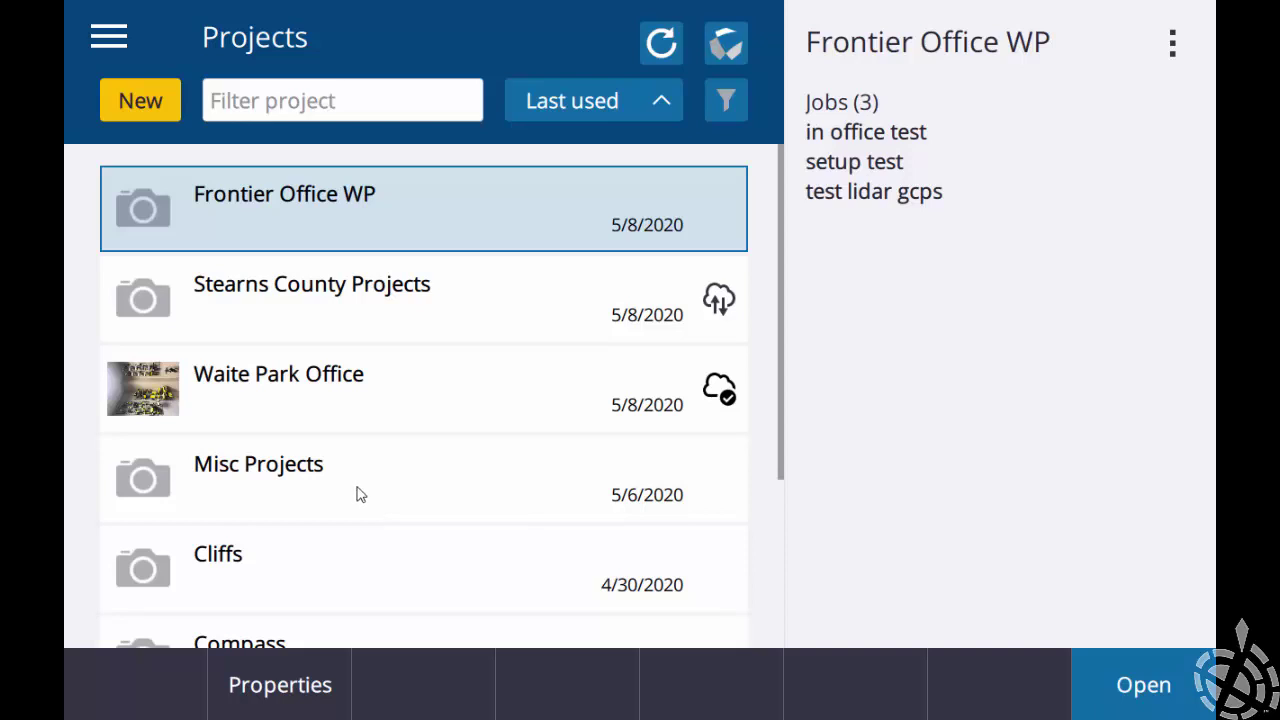
click(109, 40)
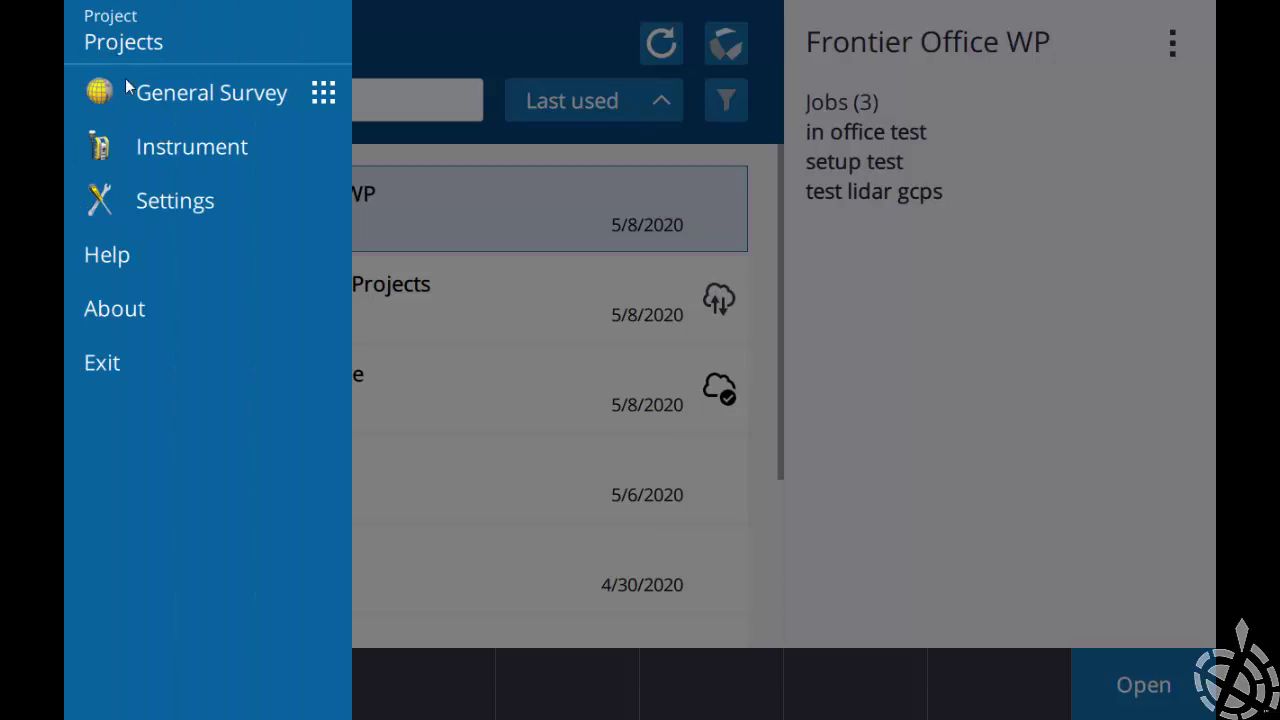
click(163, 201)
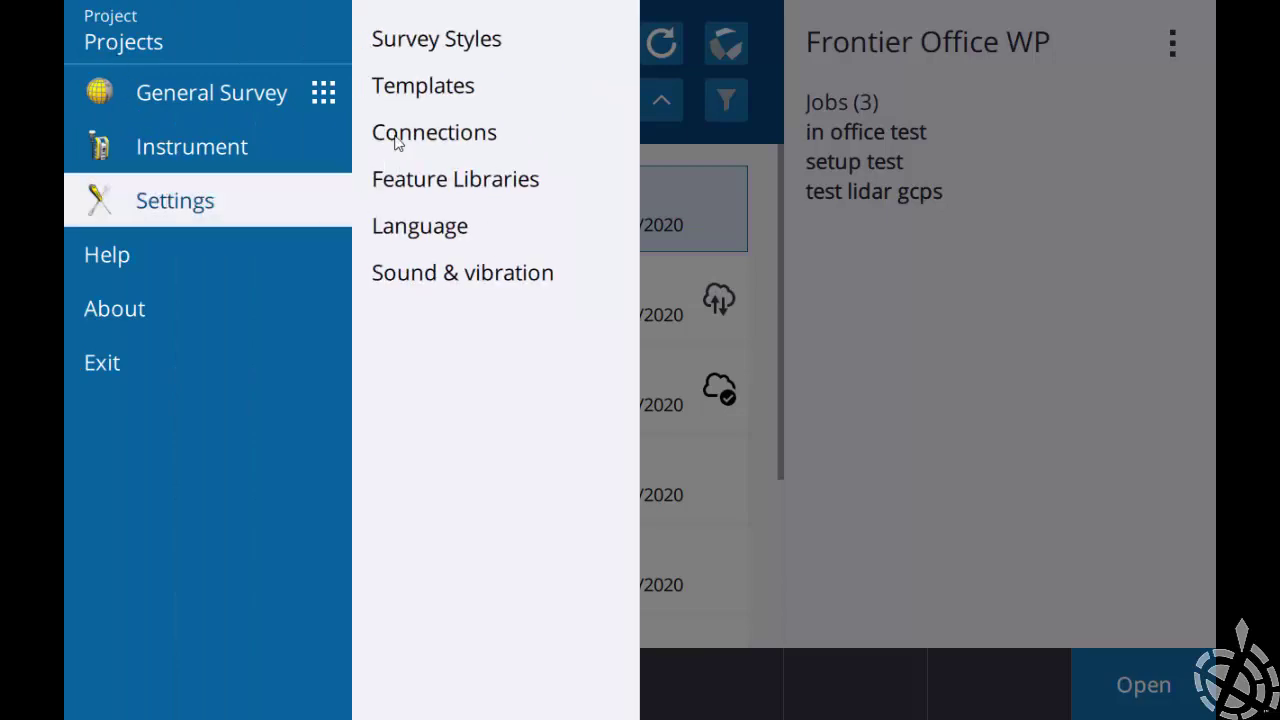
click(404, 92)
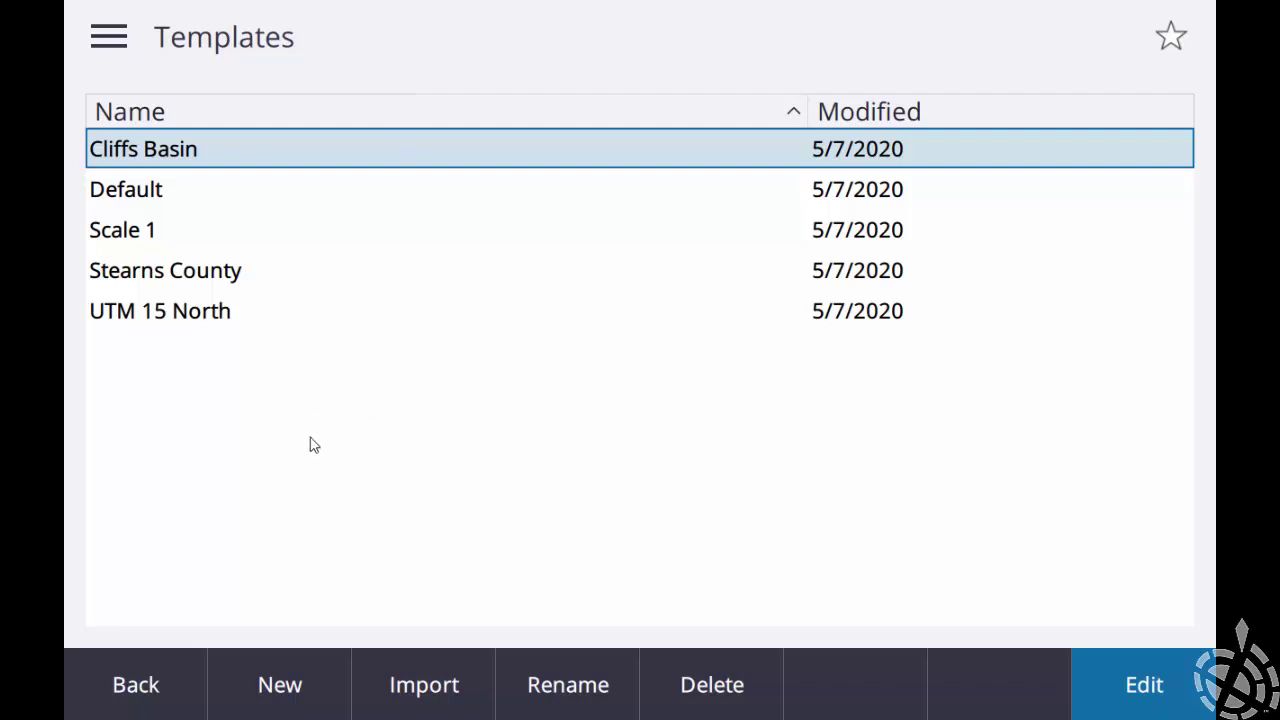
Import a template, browsing C:\ProgramData\Trimble\Trimble Data\Projects to the Cliffs project folder
click(424, 687)
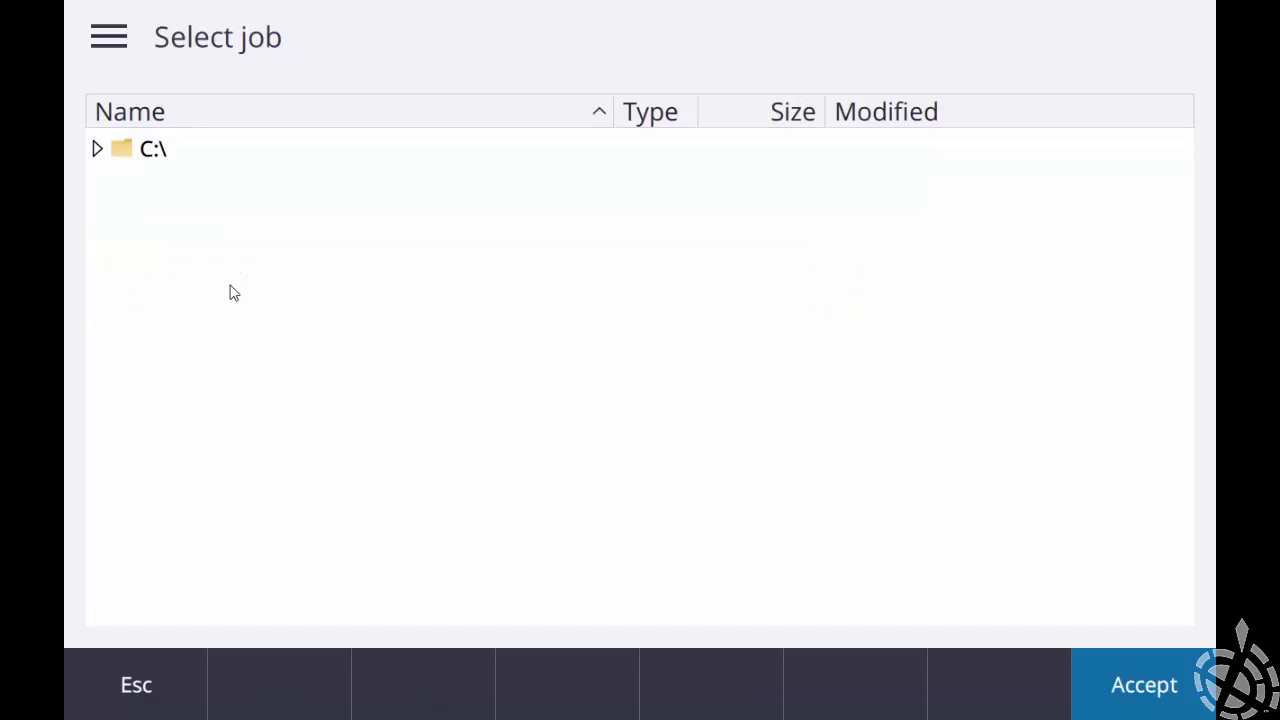
click(97, 151)
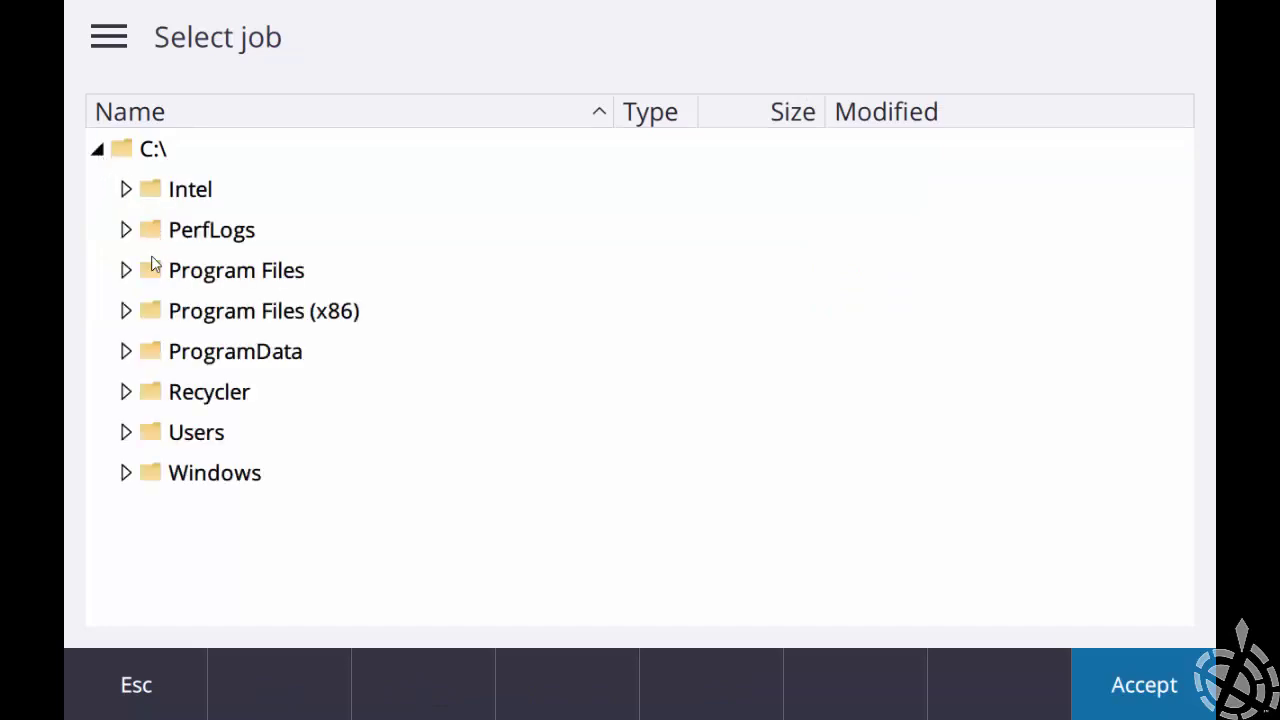
click(127, 351)
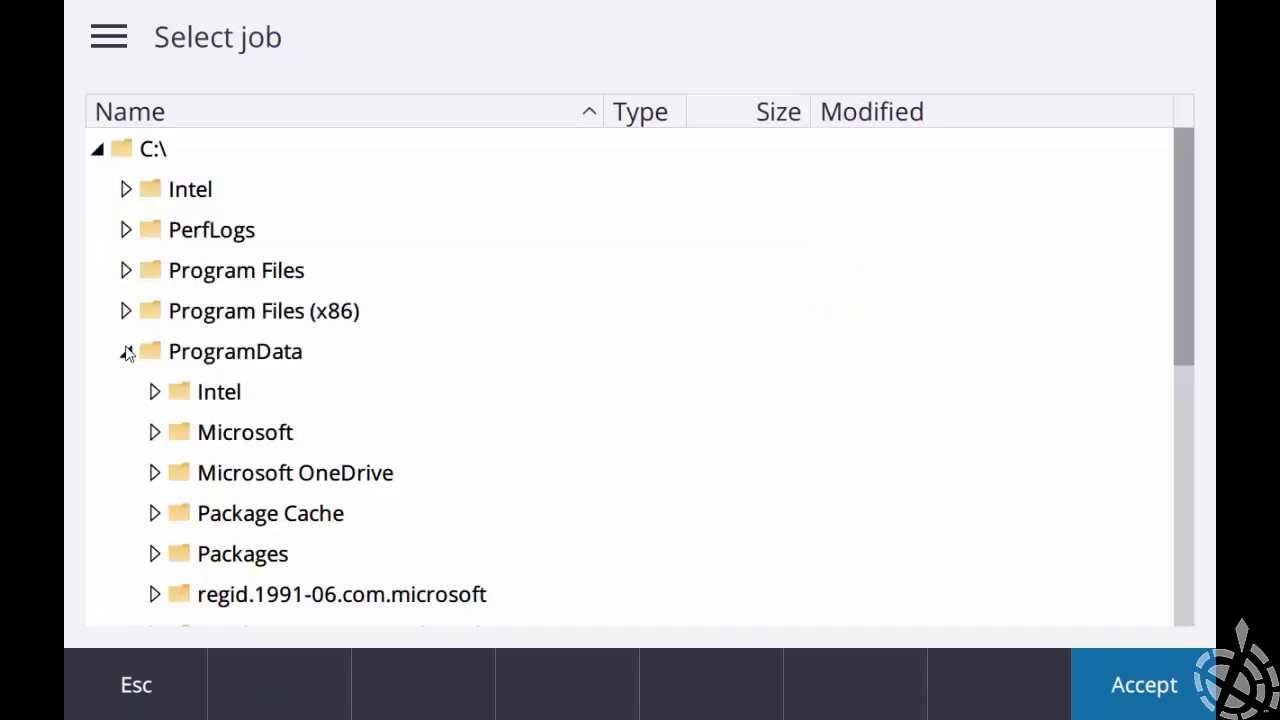
drag(1163, 346, 1157, 520)
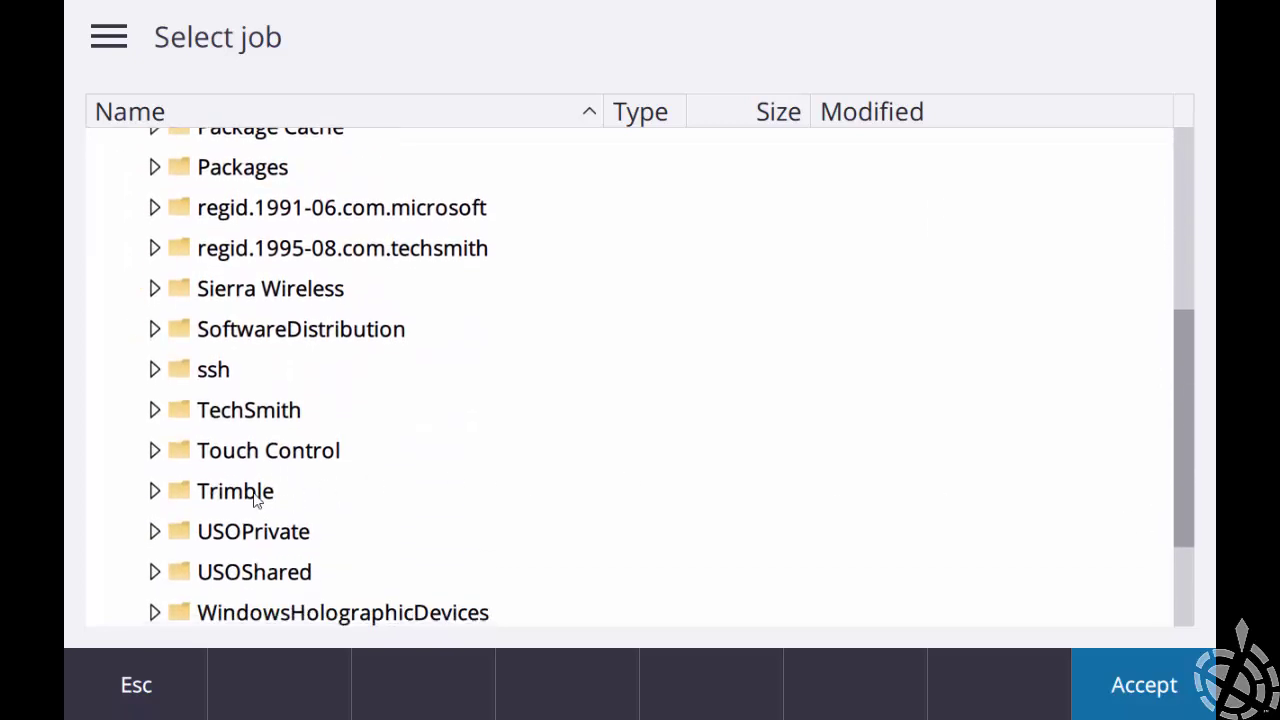
click(163, 500)
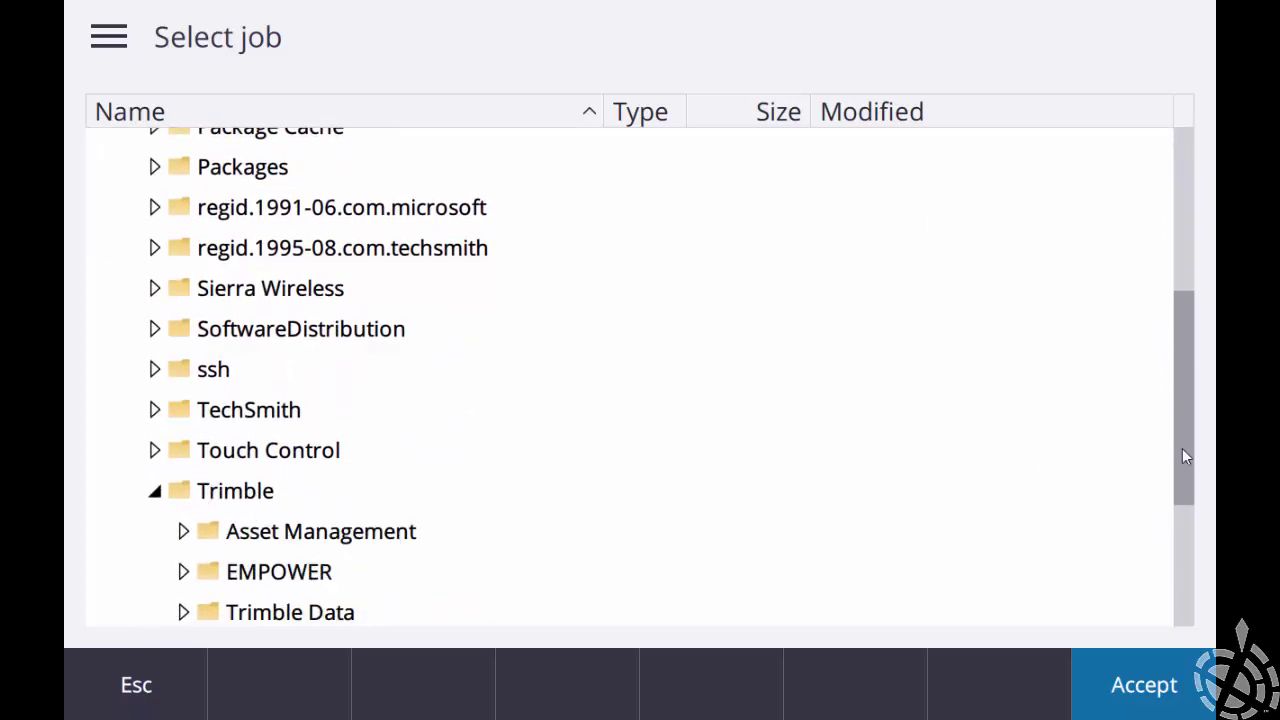
drag(1183, 457, 1170, 556)
click(183, 373)
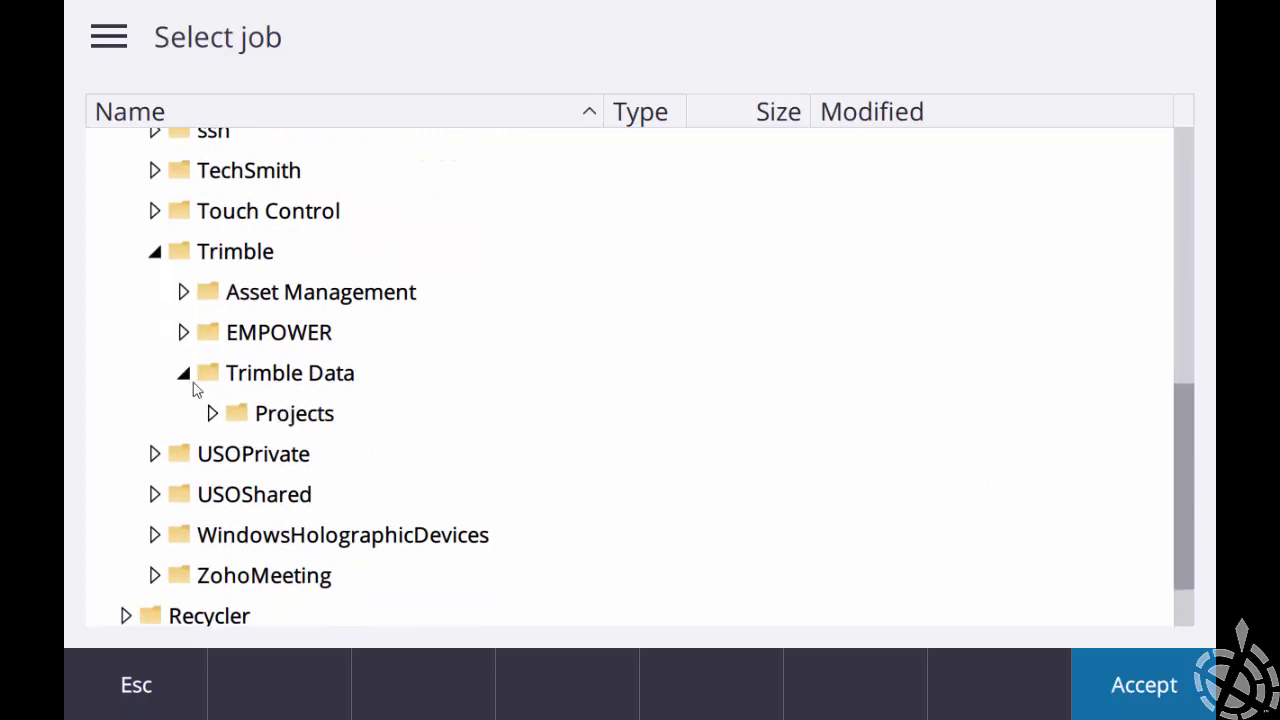
click(214, 415)
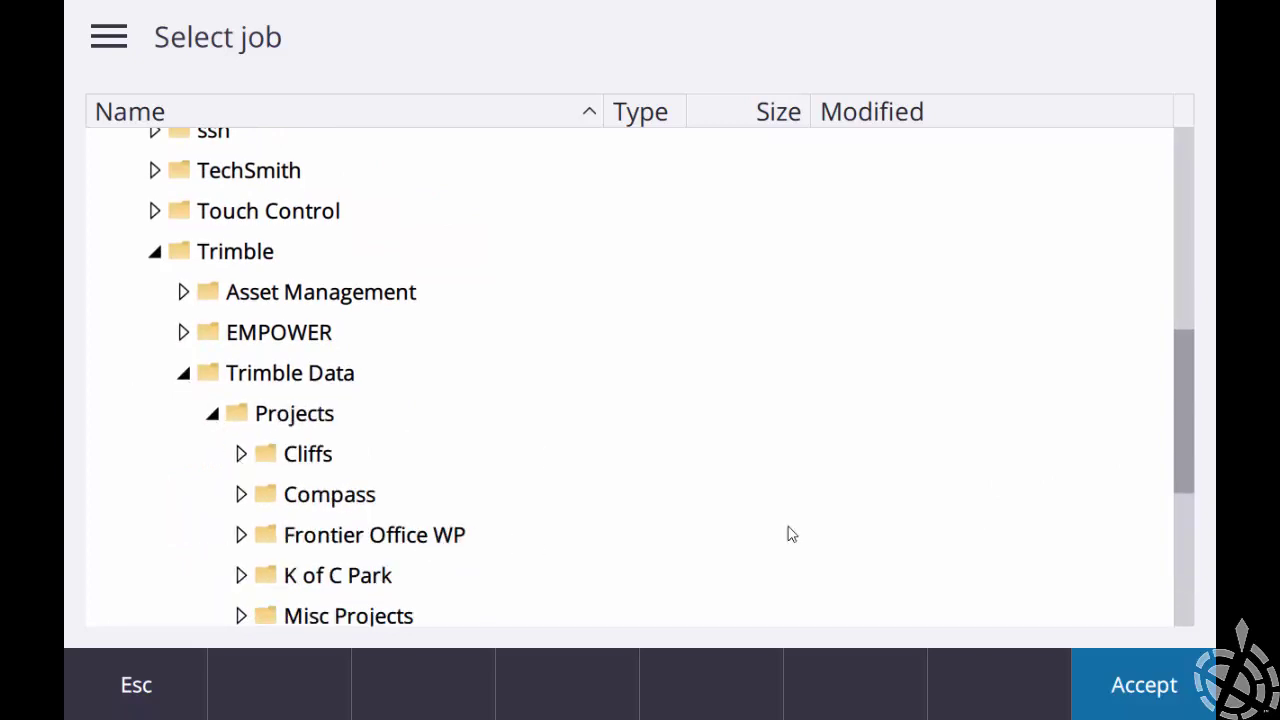
drag(1178, 458, 1183, 550)
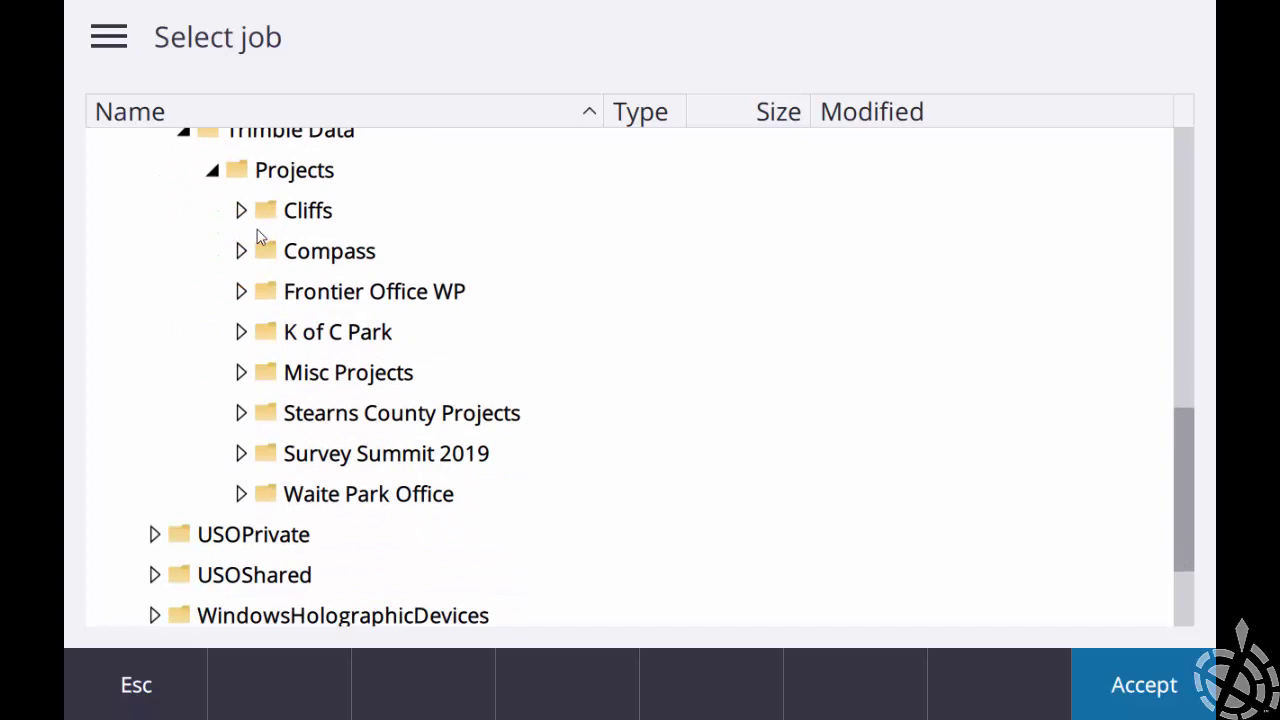
click(241, 211)
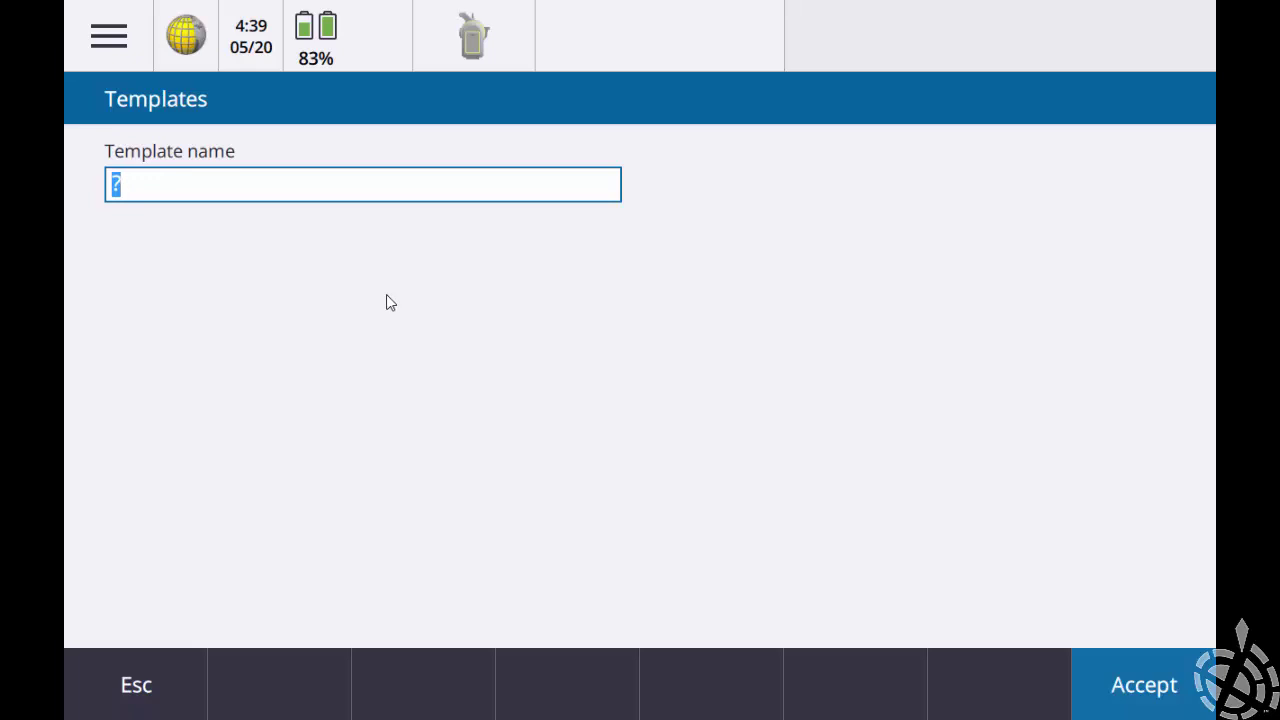
Name the imported template 'Mine Calibration', save it, and select it in the Templates list
text(Mi)
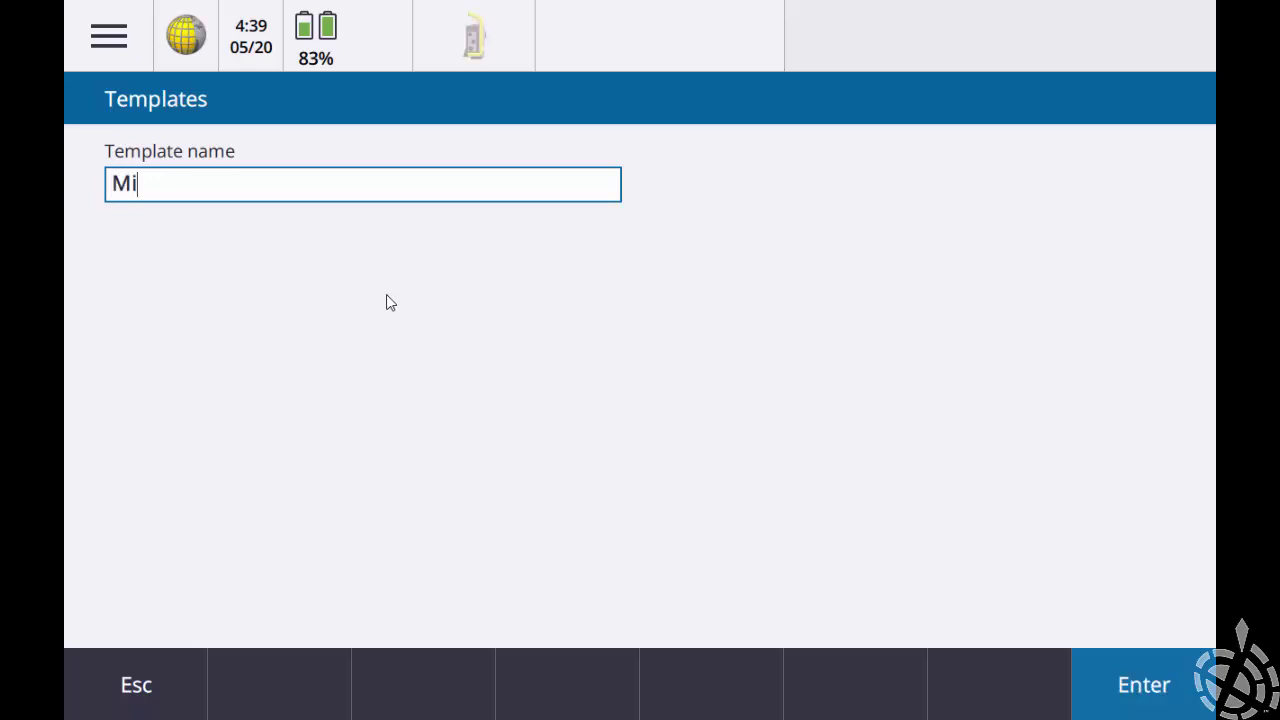
text(ne )
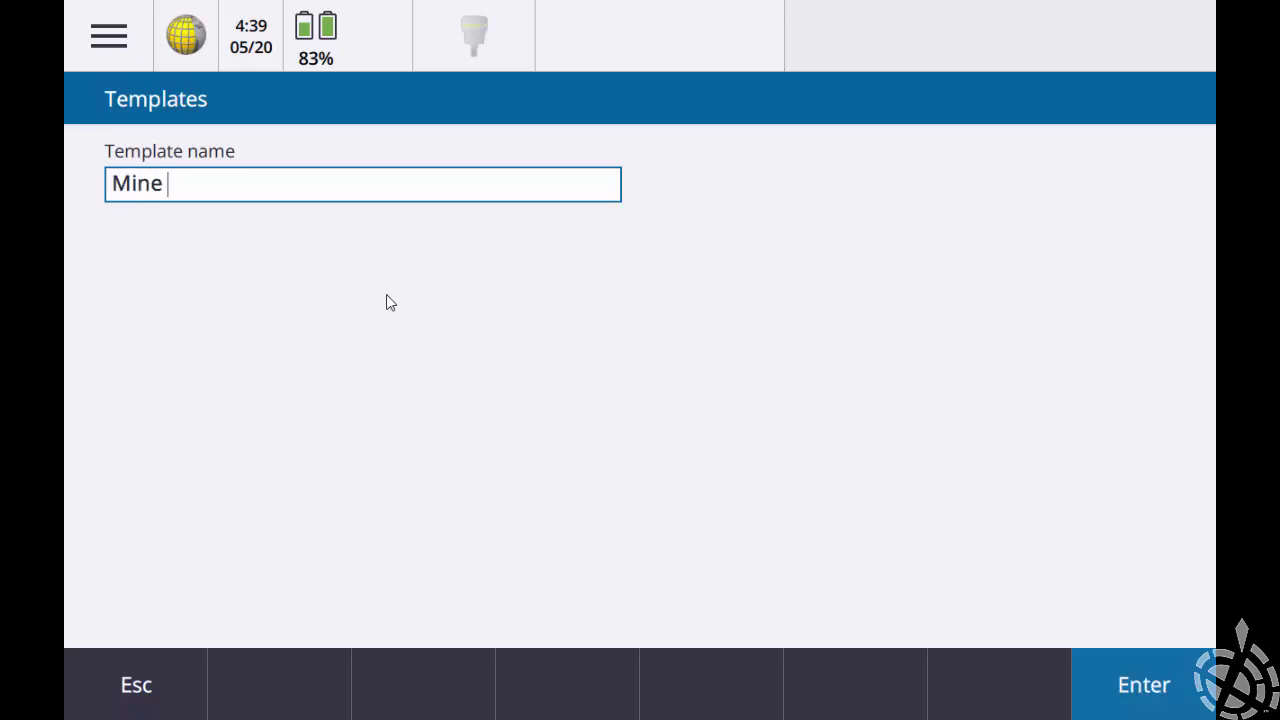
text(Calibr)
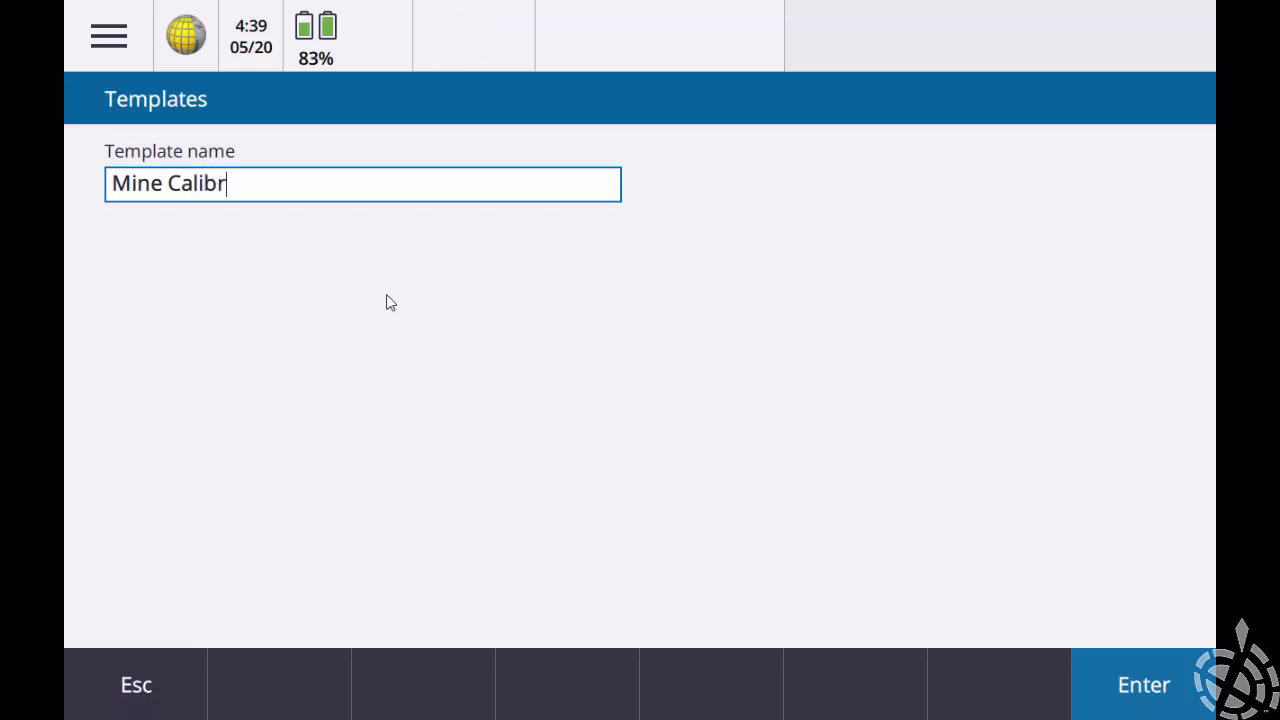
text(ation)
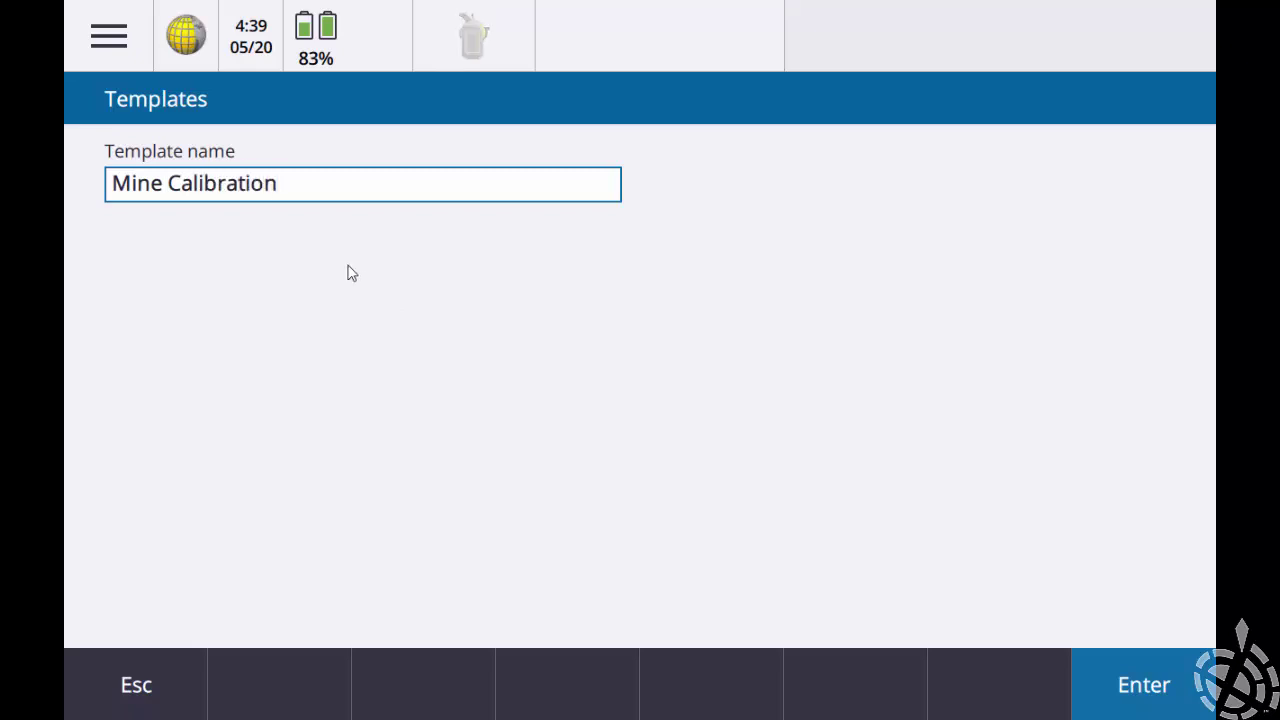
click(1090, 684)
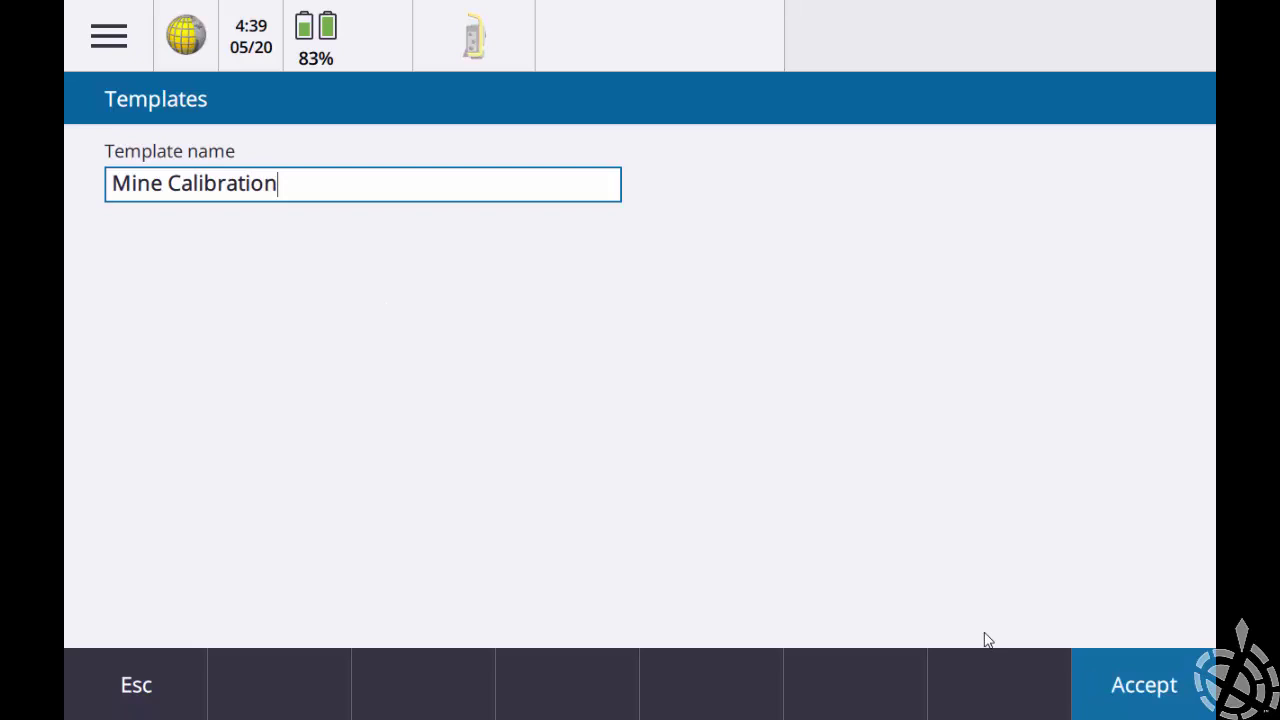
click(1154, 691)
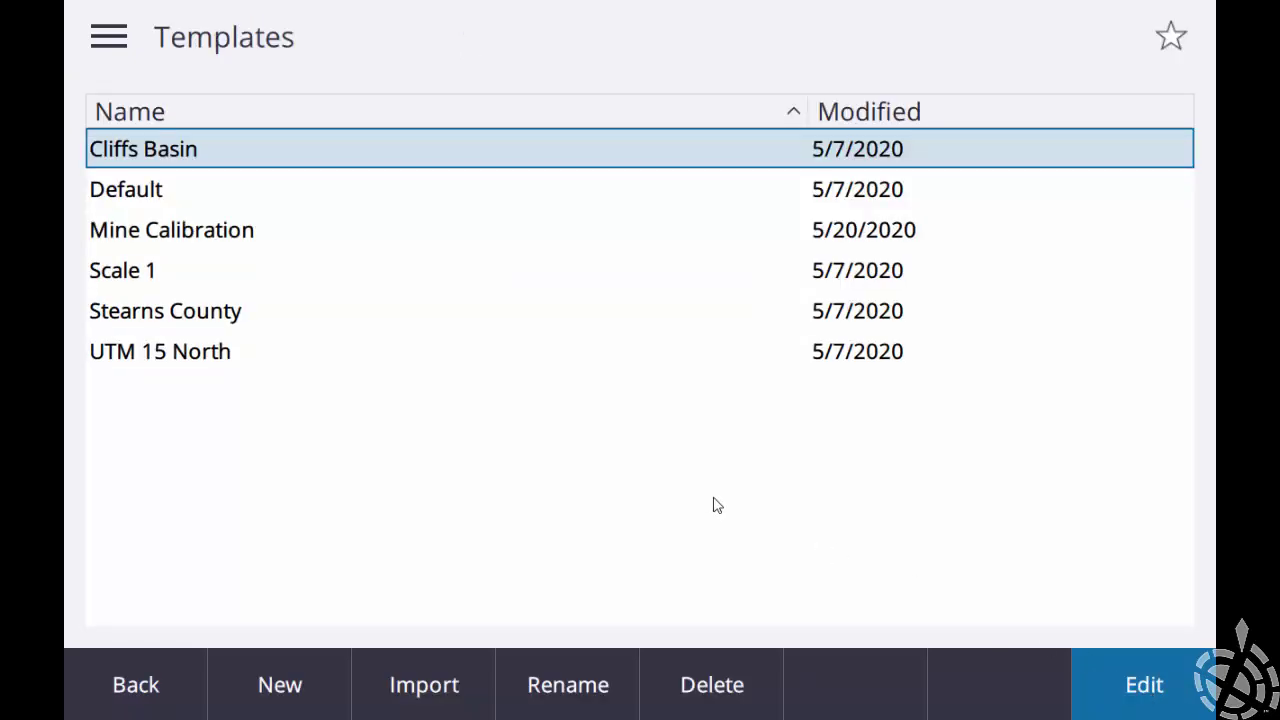
click(249, 240)
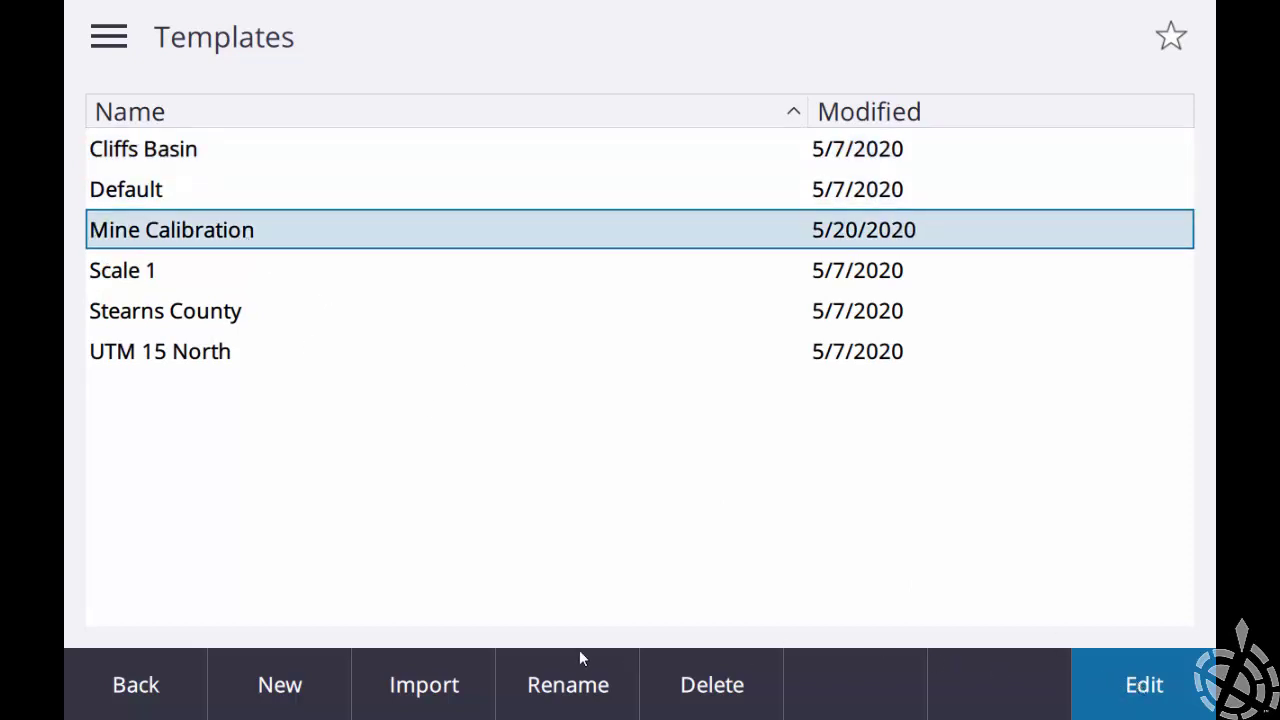
Create a new job in the Cliffs project using the Mine Calibration template
click(151, 706)
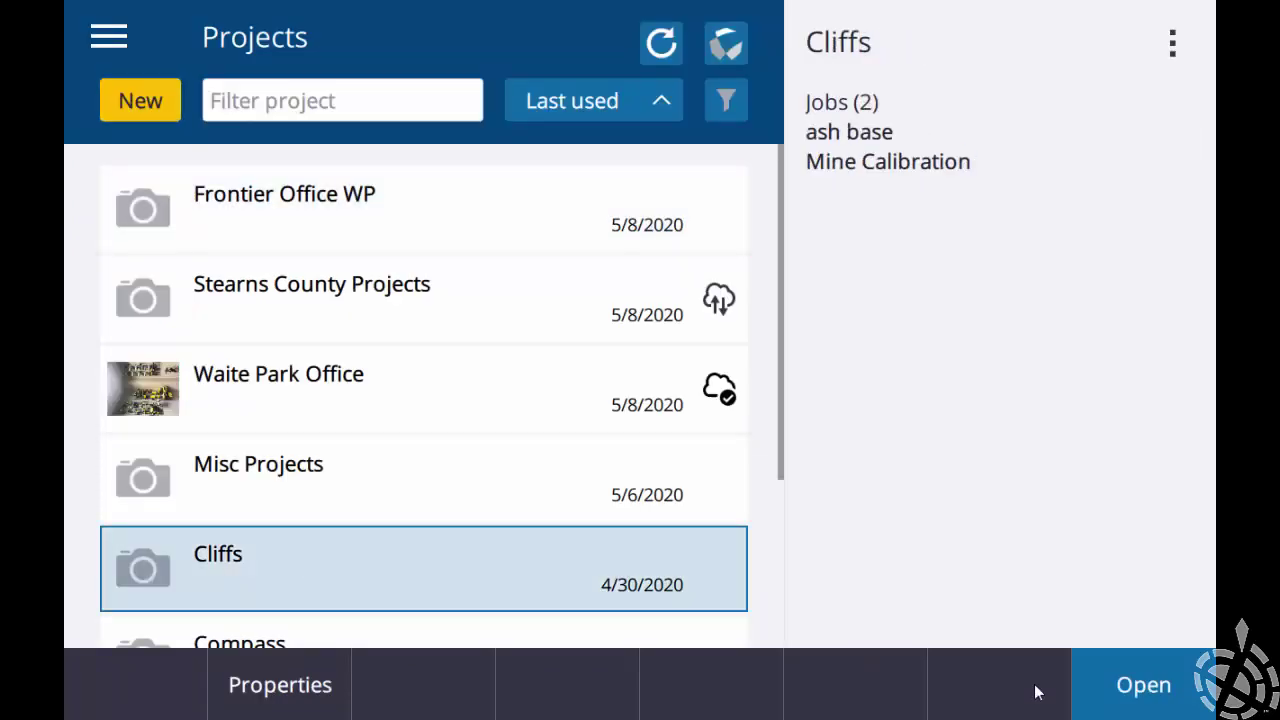
click(1141, 711)
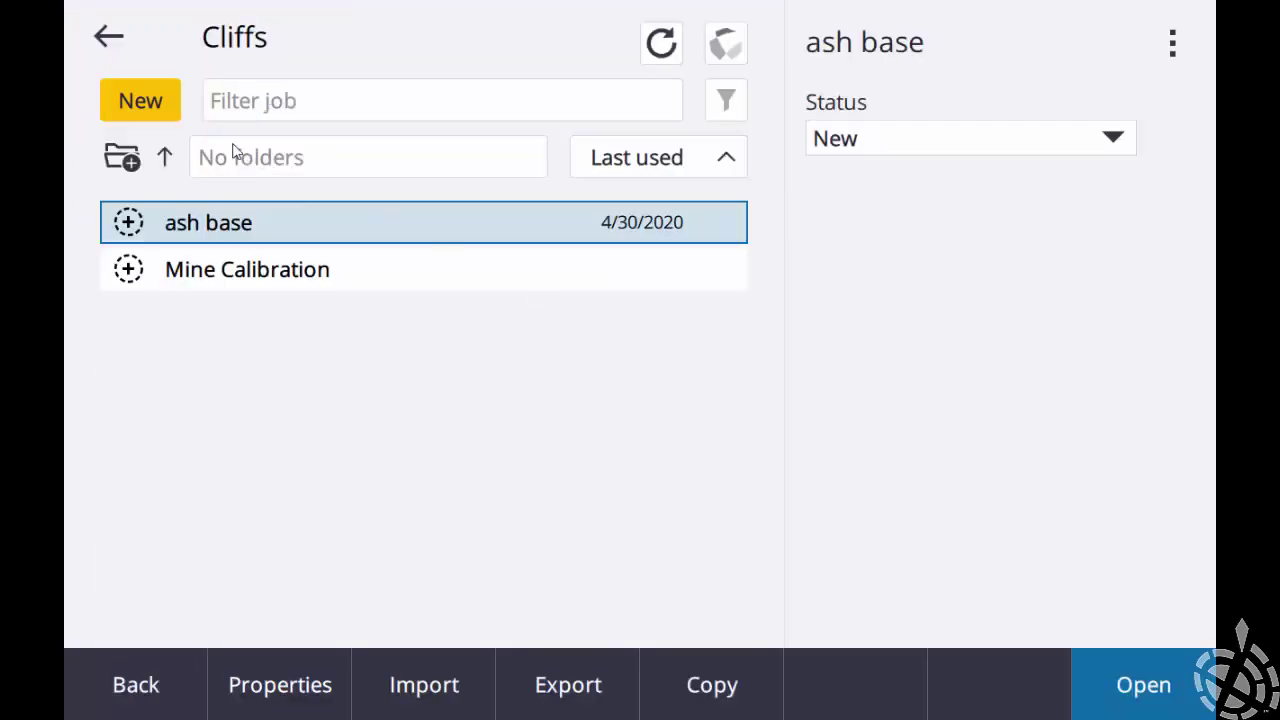
click(150, 103)
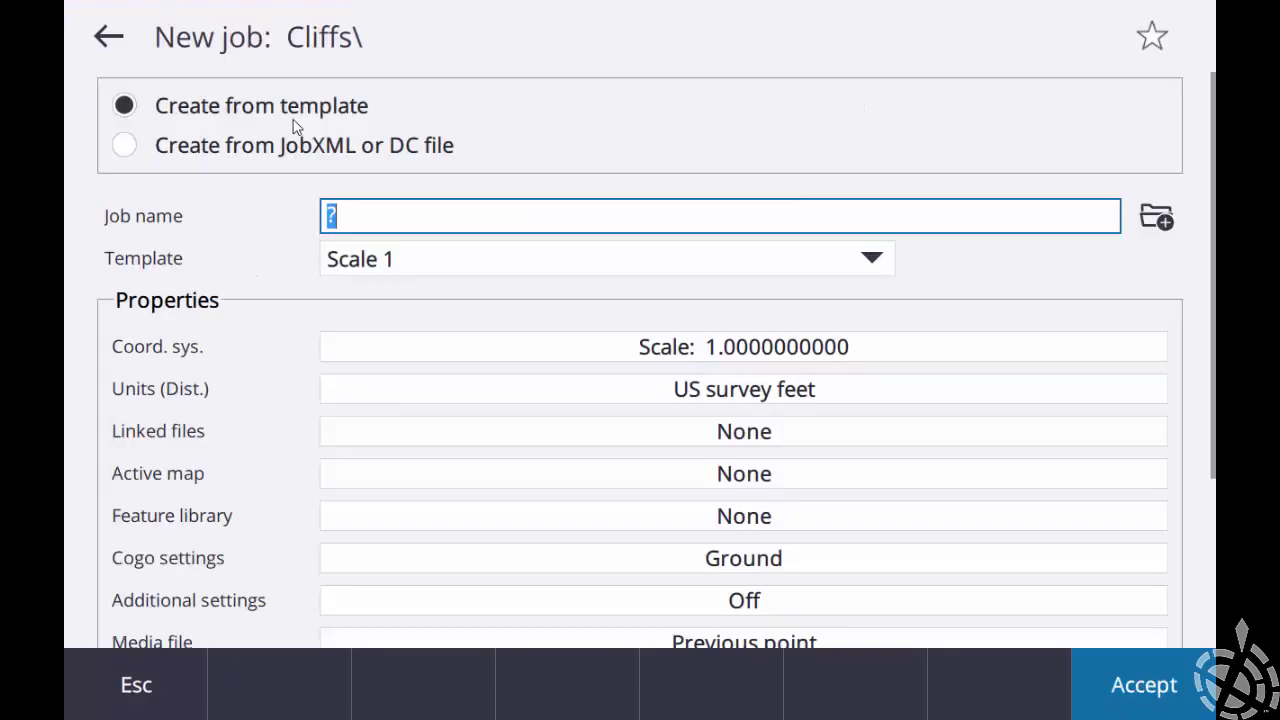
click(871, 260)
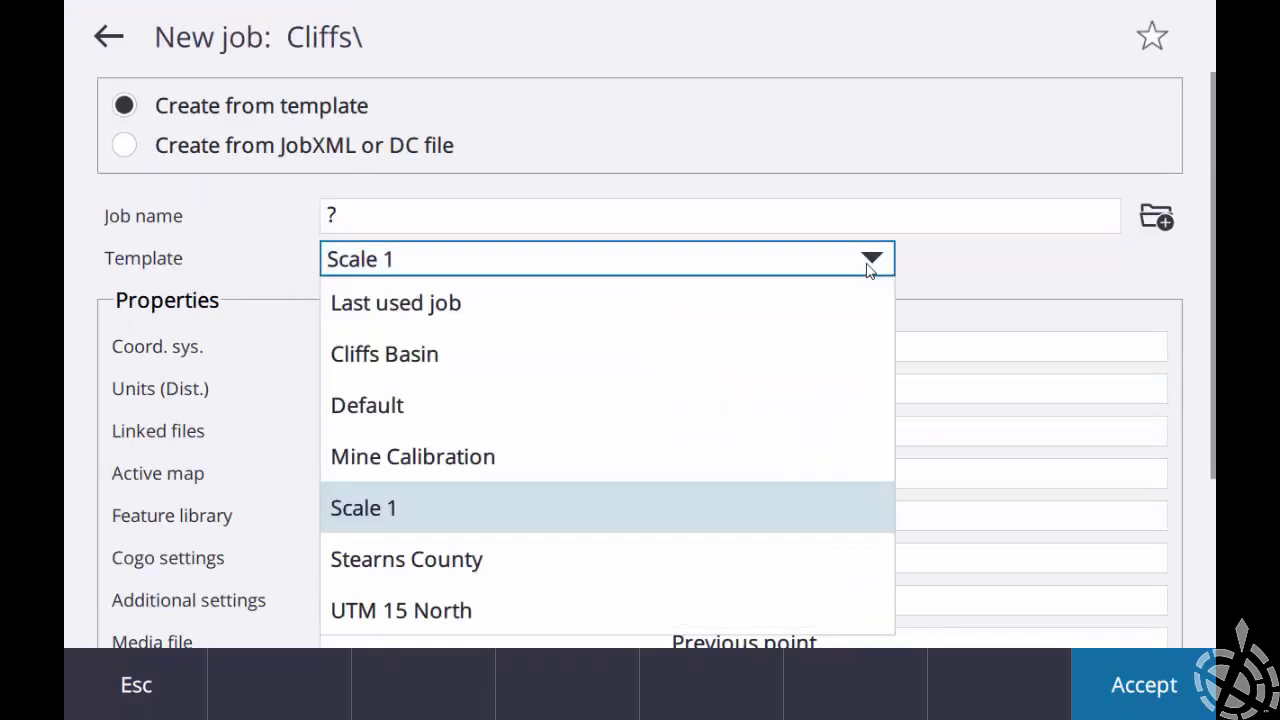
click(469, 445)
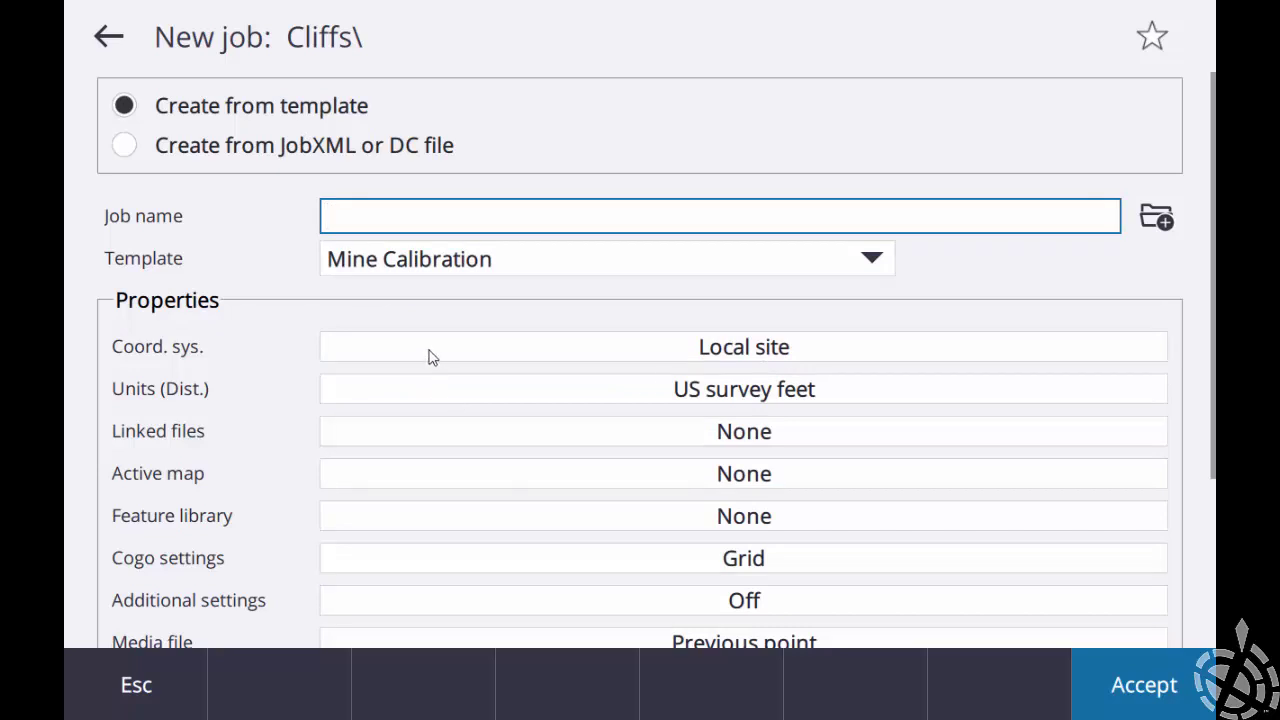
key(Tab)
key(Tab)
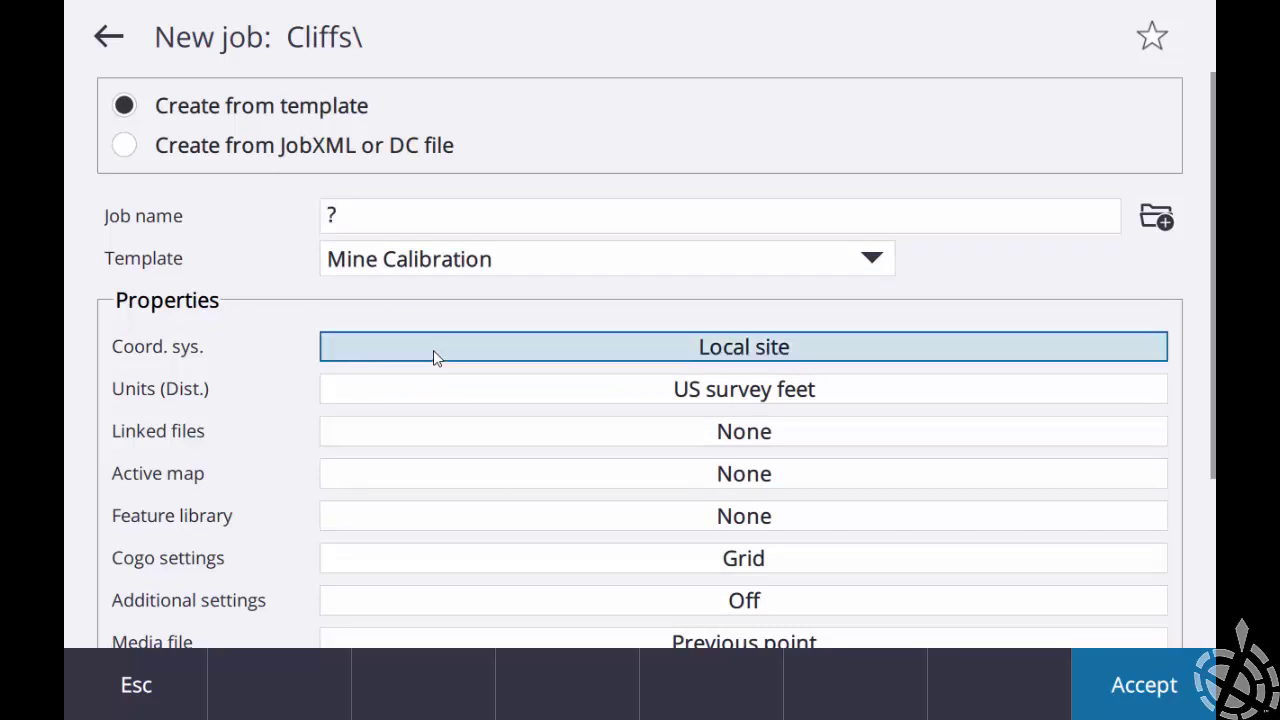
click(433, 350)
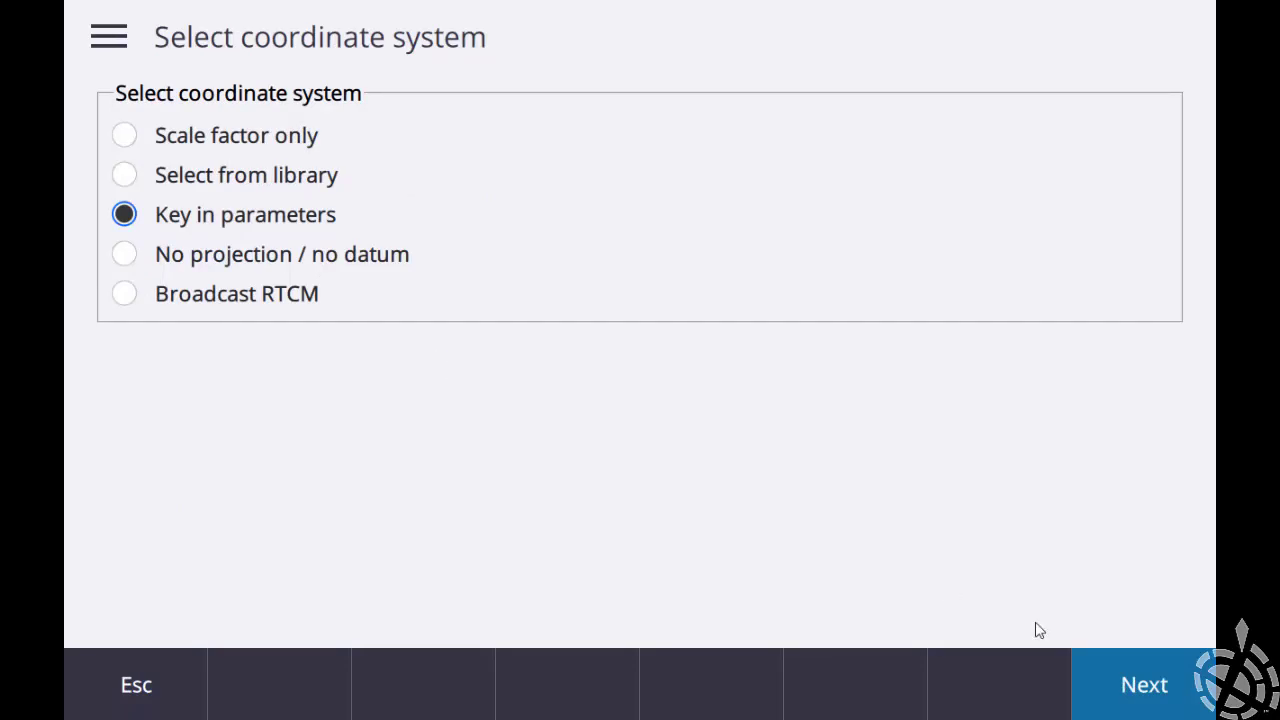
click(1122, 674)
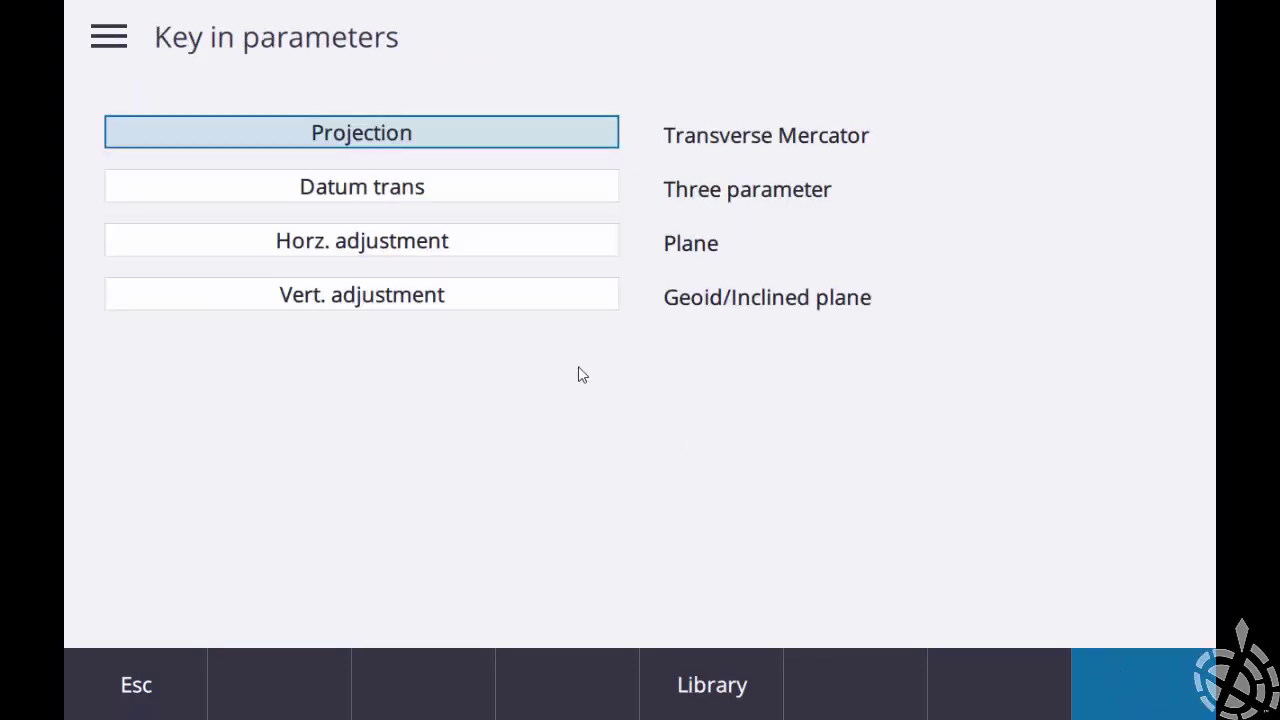
key(Tab)
key(Tab)
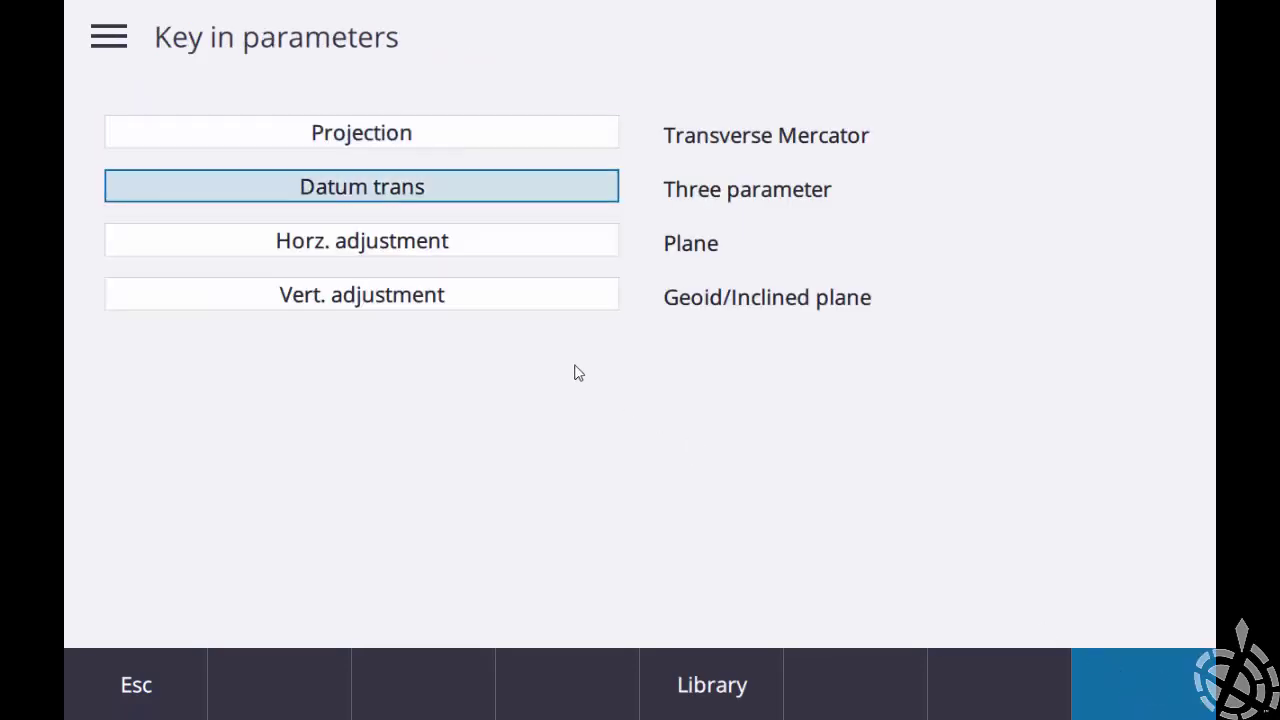
click(504, 250)
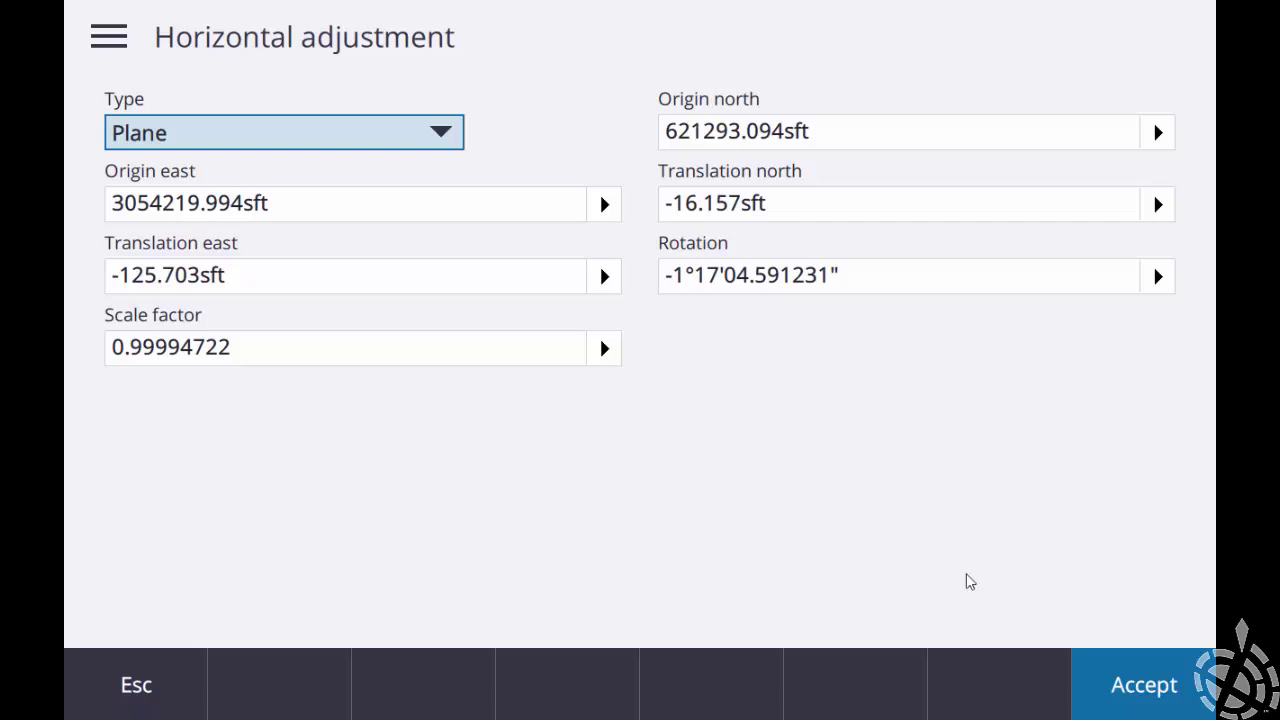
click(1094, 683)
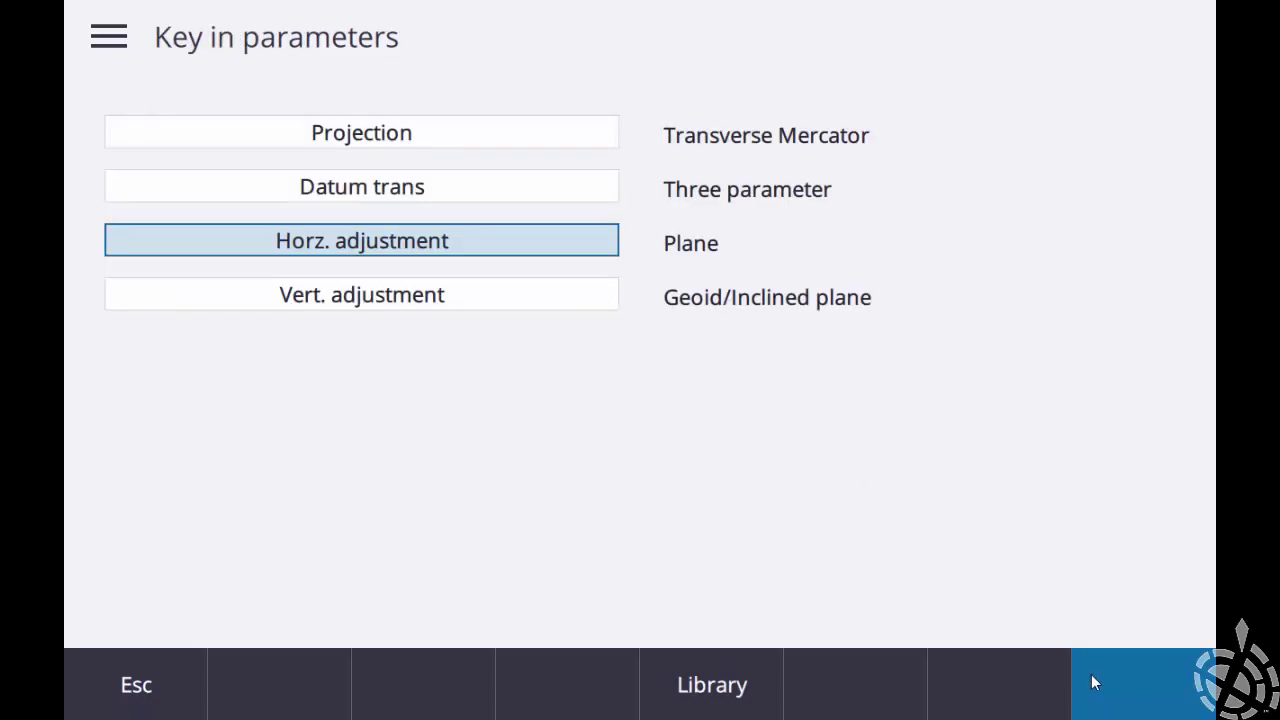
click(170, 700)
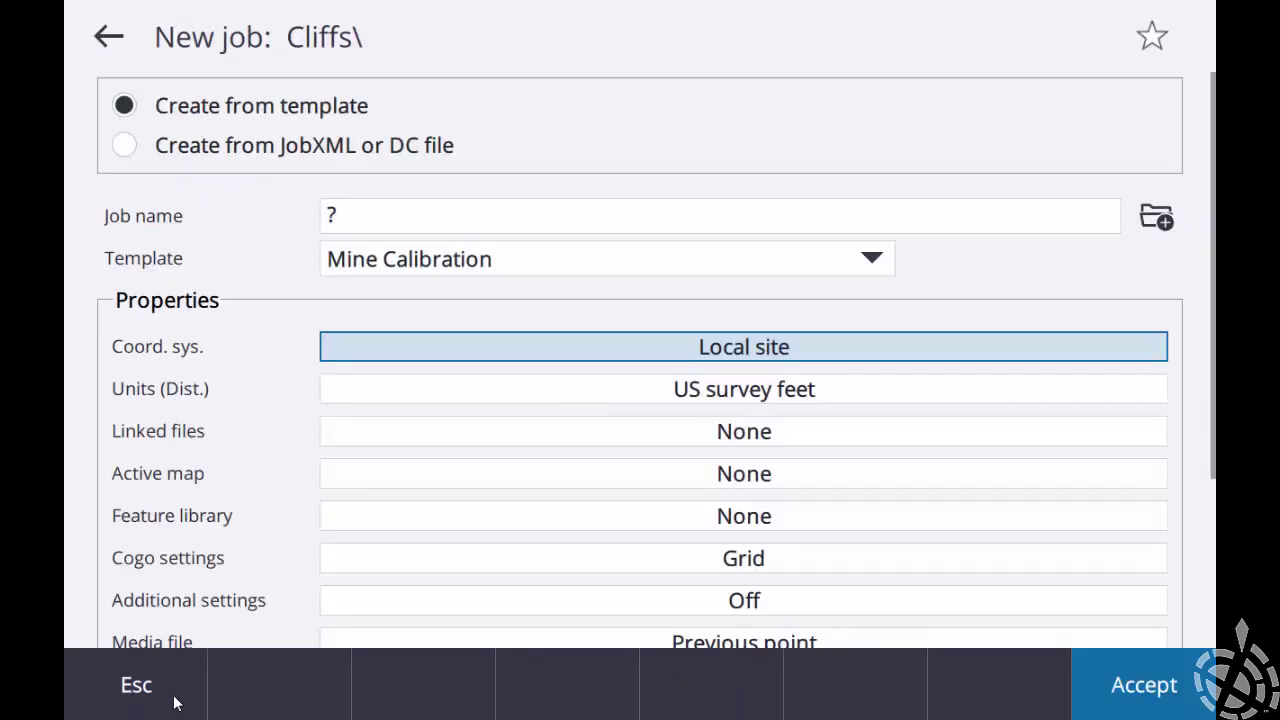
click(858, 268)
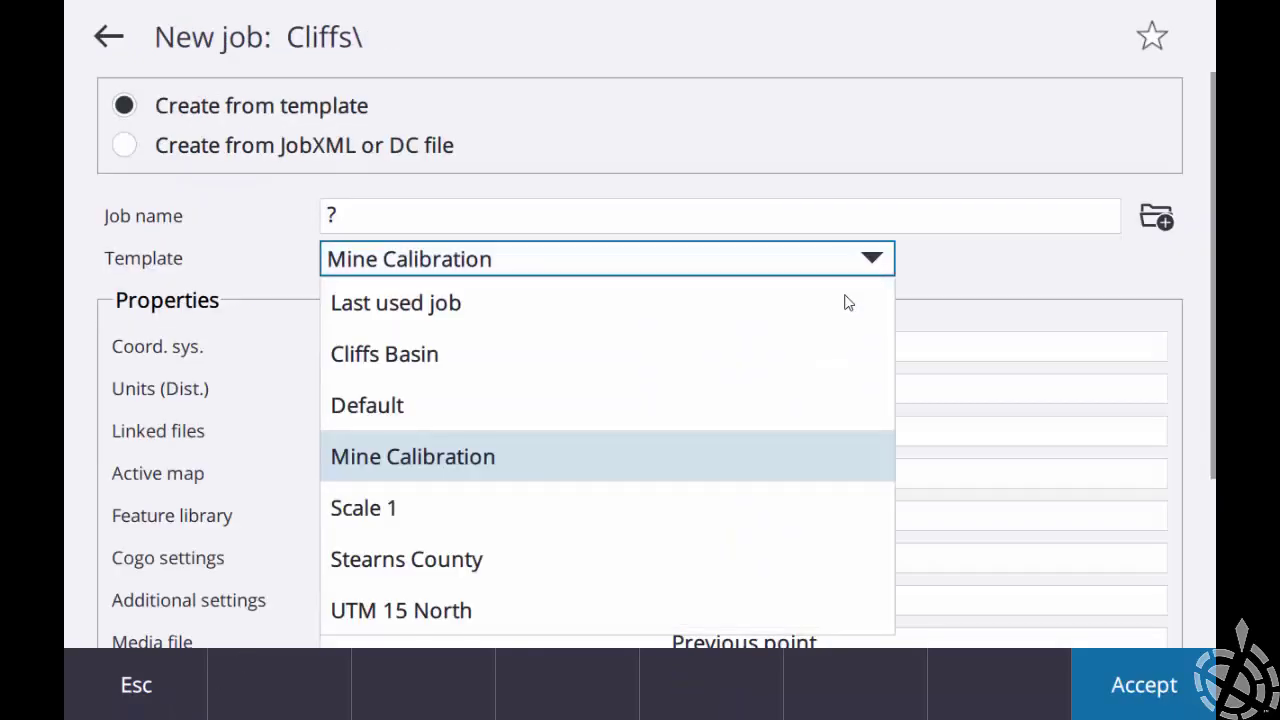
click(960, 280)
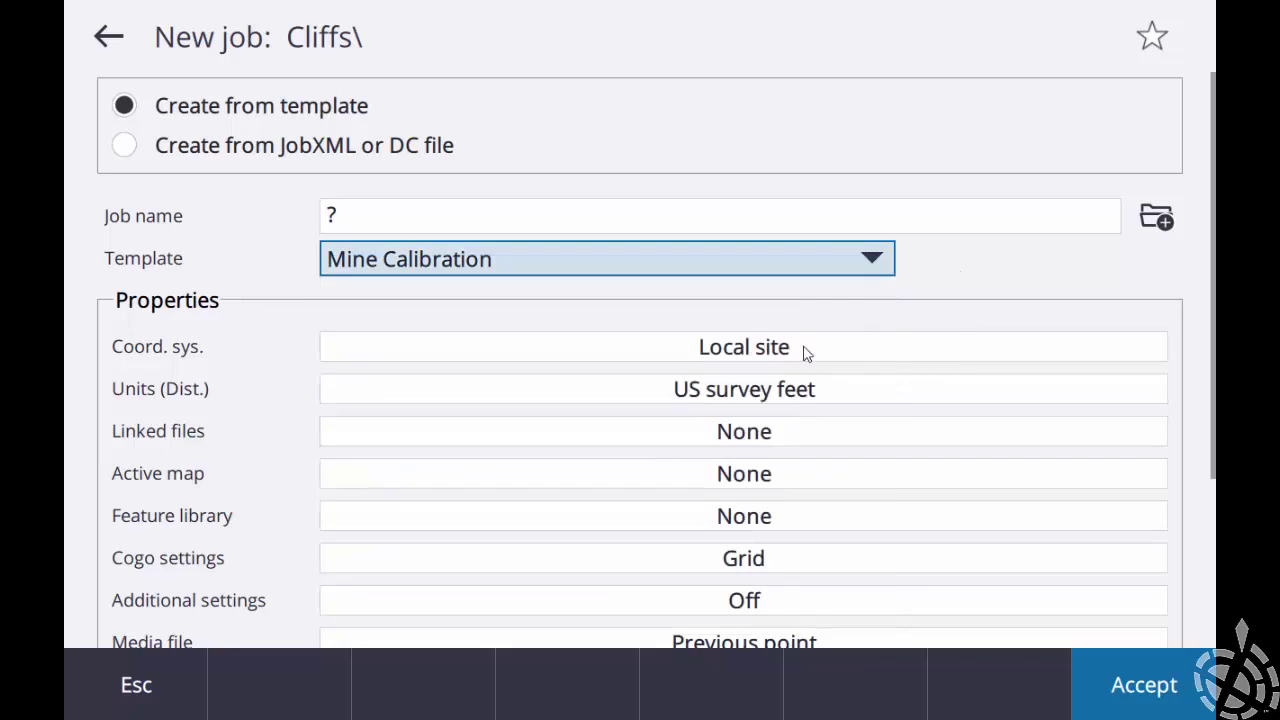
Cancel the new job and set up a between-jobs copy of Calibration and control
click(140, 685)
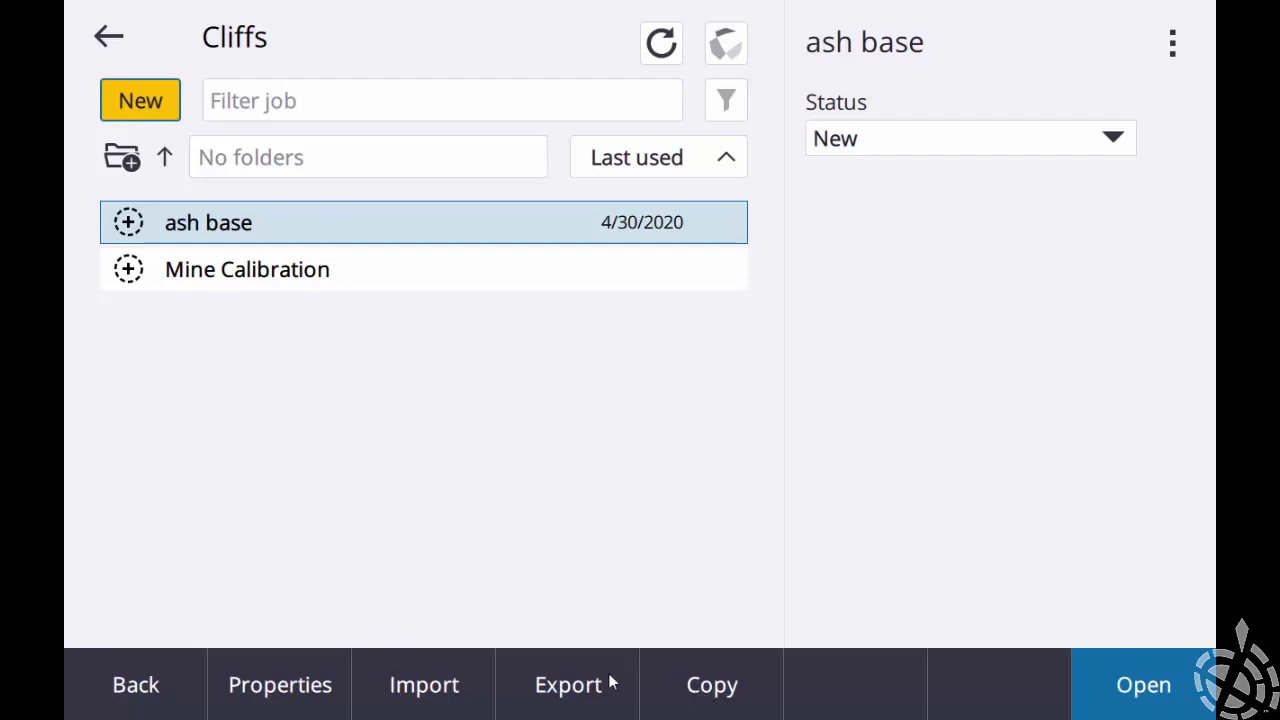
click(713, 688)
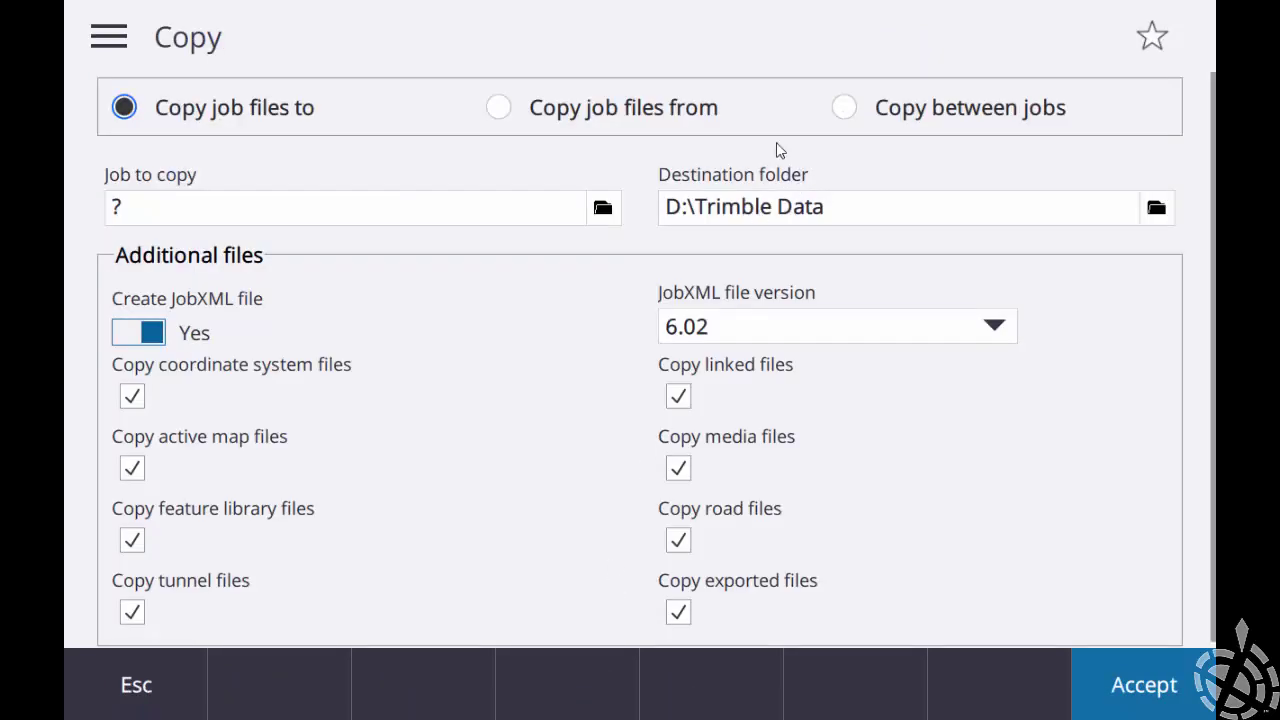
click(844, 108)
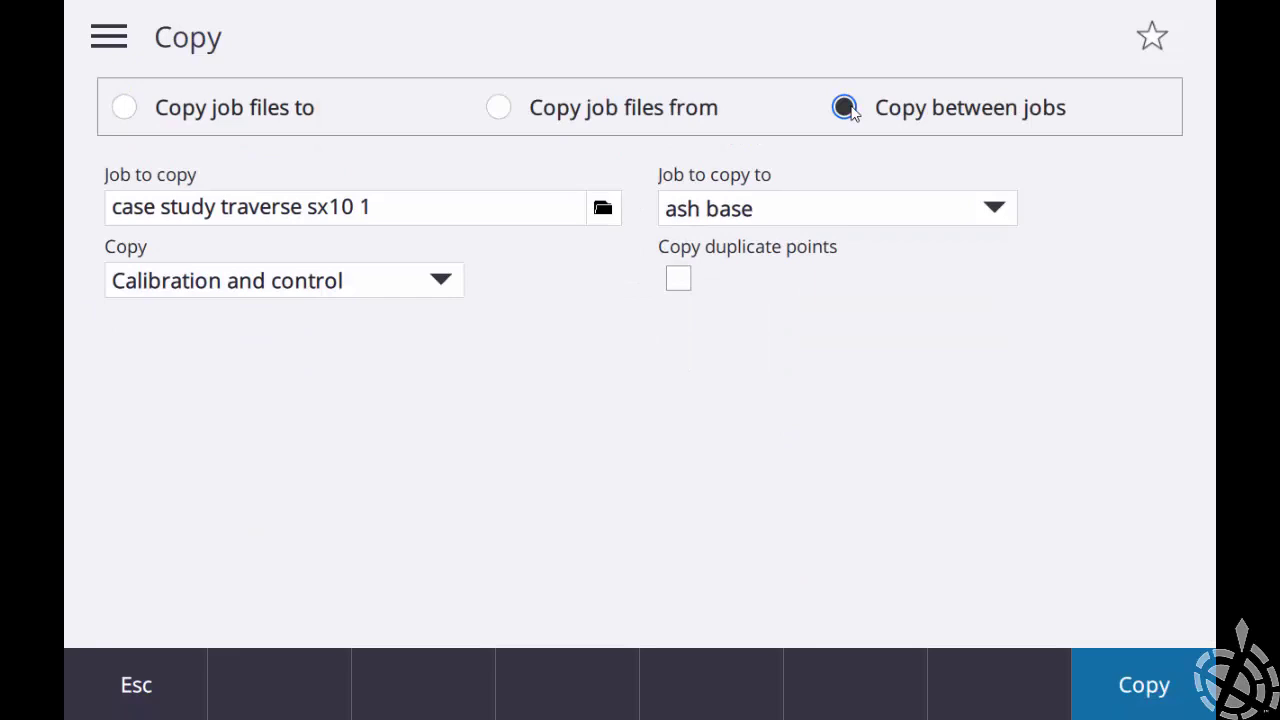
click(440, 283)
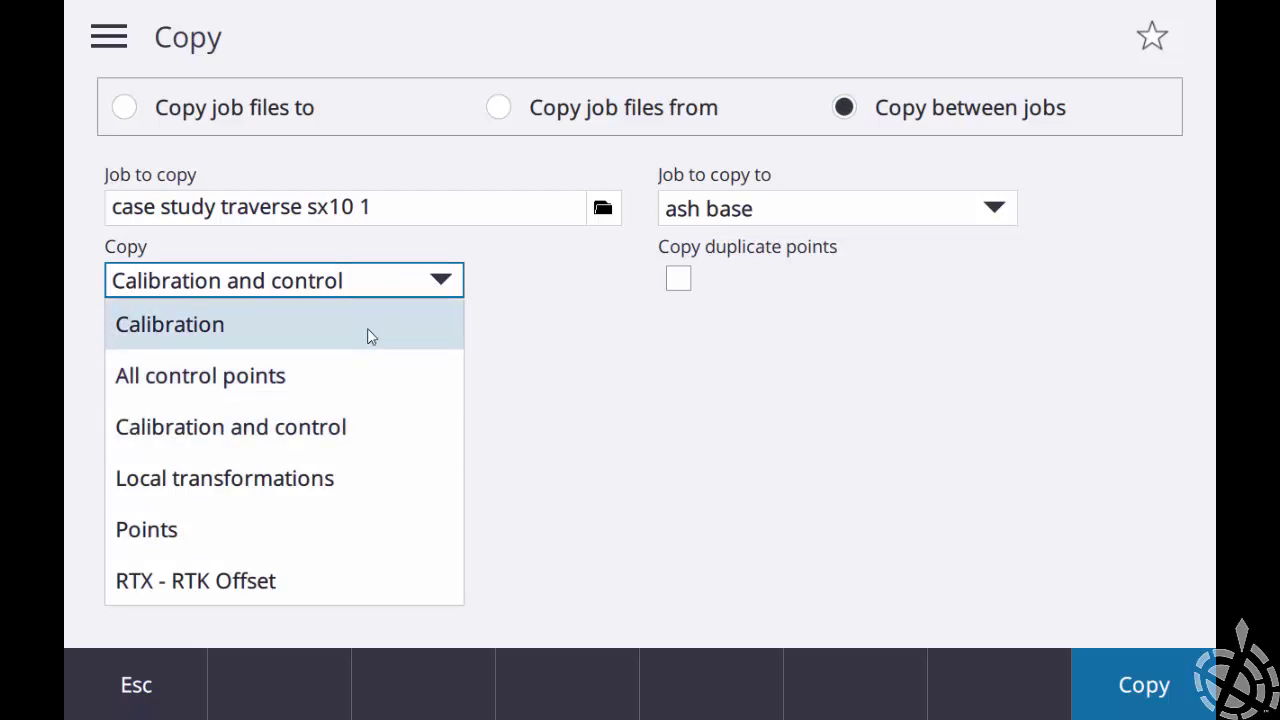
click(577, 370)
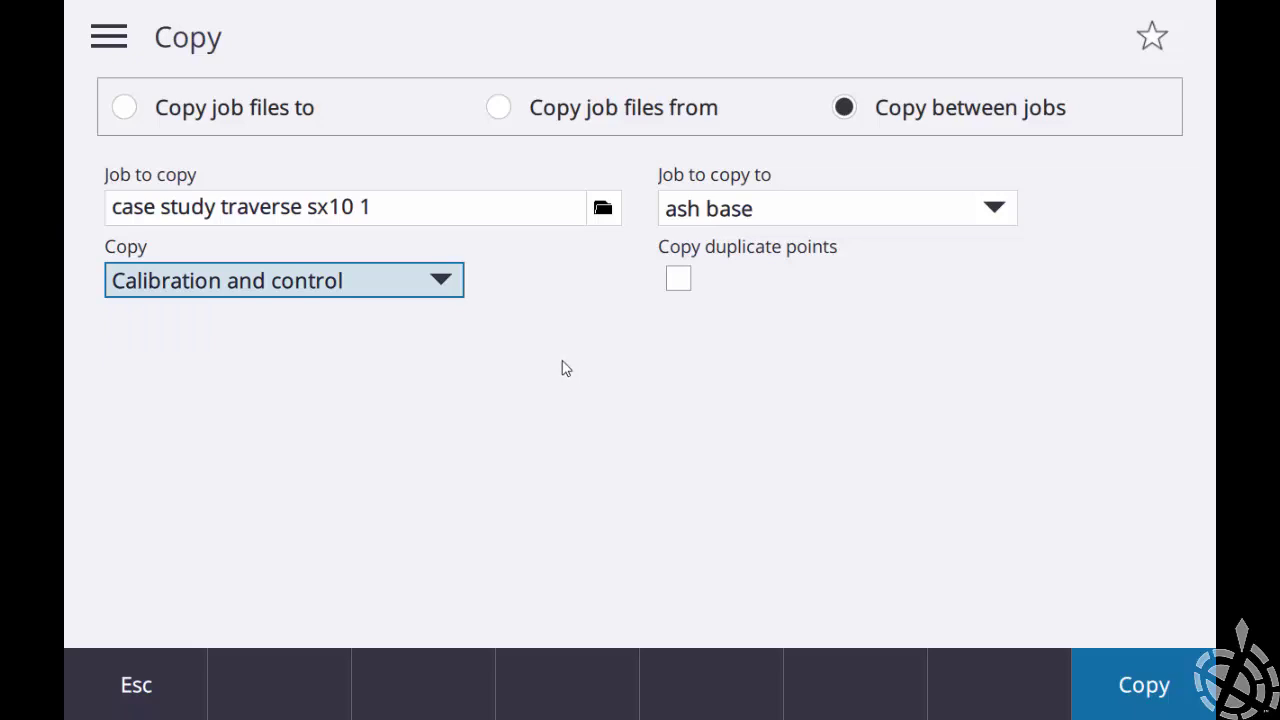